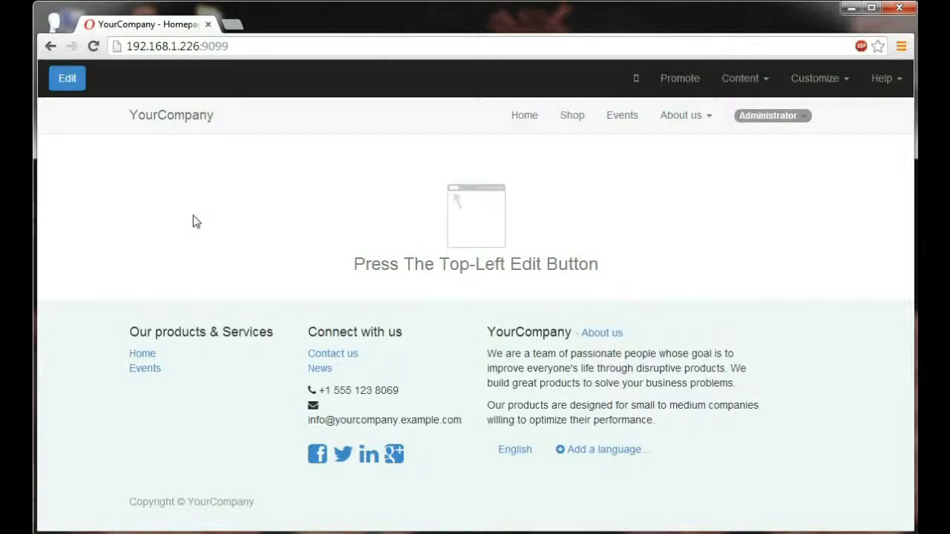
Start editing the homepage and replace the footer's first company description paragraph with "Your Premium Apple Reseller.".
{"action": "left_click", "coordinate": [73, 84]}
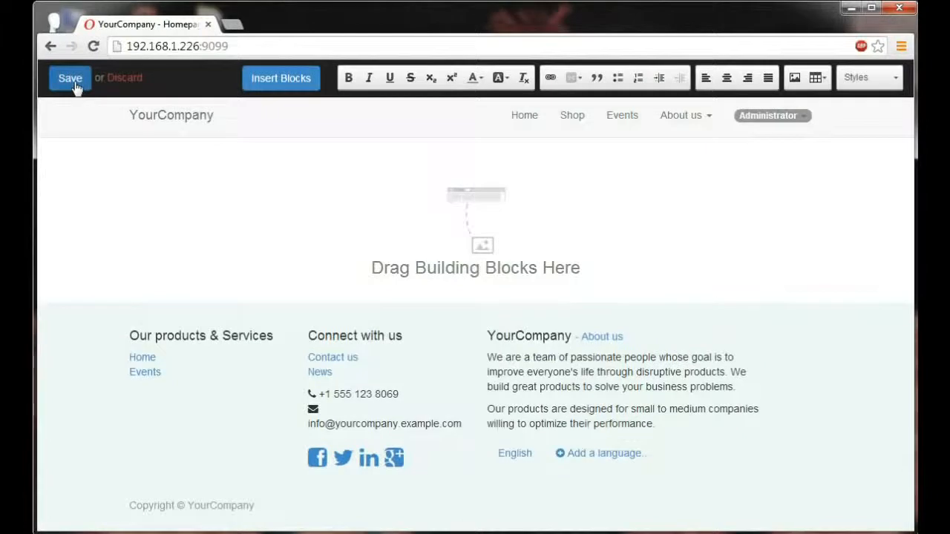
{"action": "double_click", "coordinate": [542, 366]}
{"action": "left_click_drag", "start_coordinate": [733, 392], "coordinate": [489, 358]}
{"action": "key", "text": "BackSpace"}
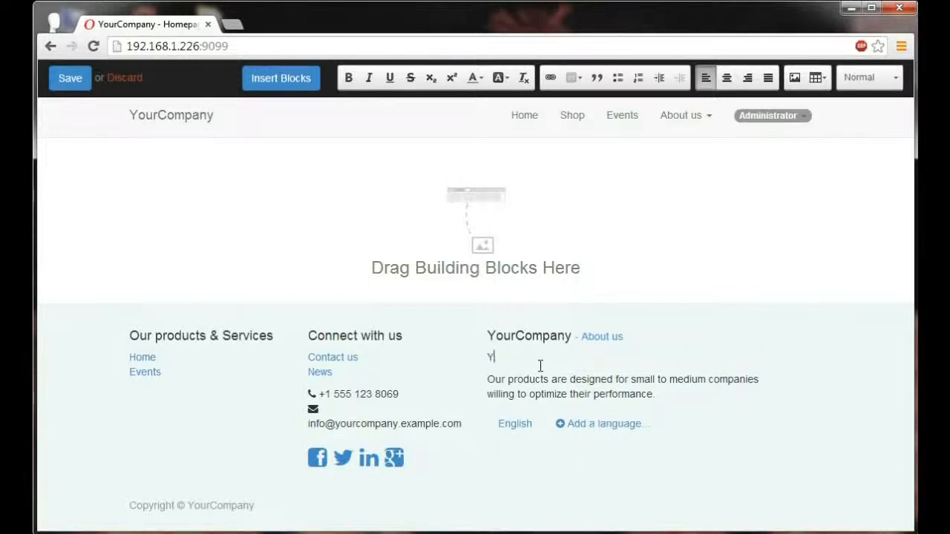
{"action": "type", "text": "Your Premium Apple Reseller"}
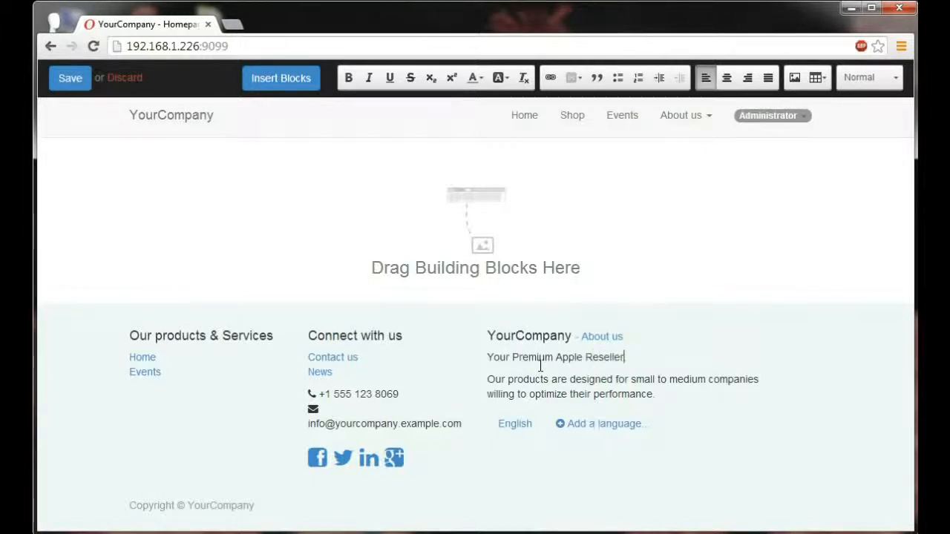
Change the company name in the footer's About us heading to "iBoost".
{"action": "double_click", "coordinate": [555, 337]}
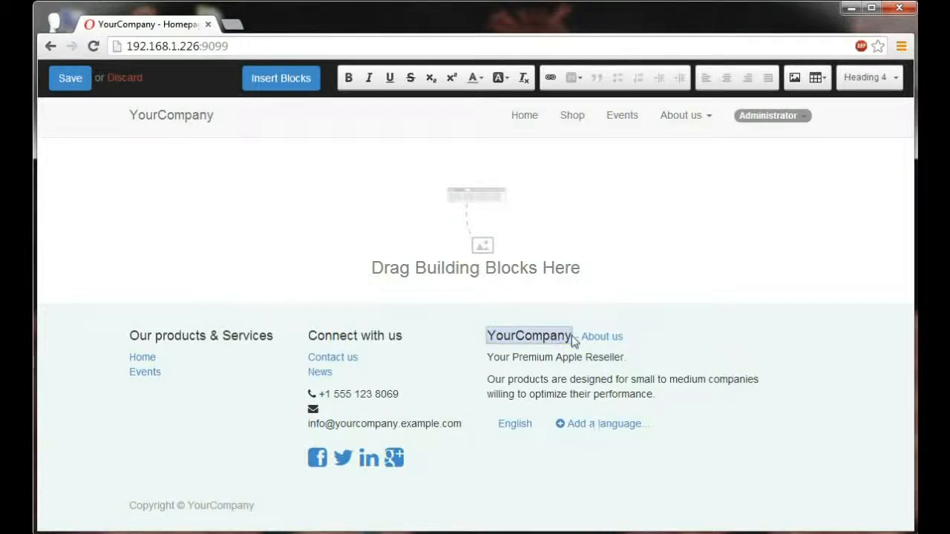
{"action": "key", "text": "BackSpace"}
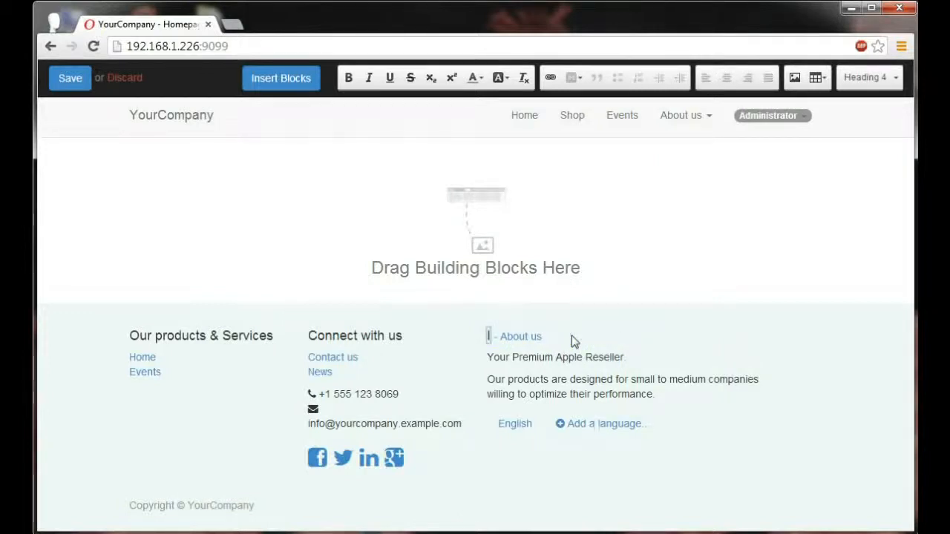
{"action": "type", "text": "iBoost"}
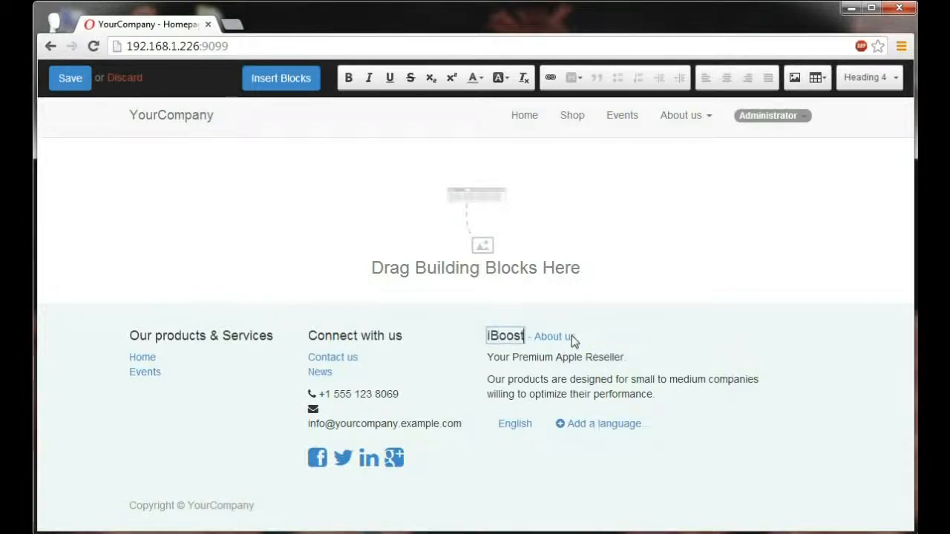
{"action": "left_click", "coordinate": [622, 330]}
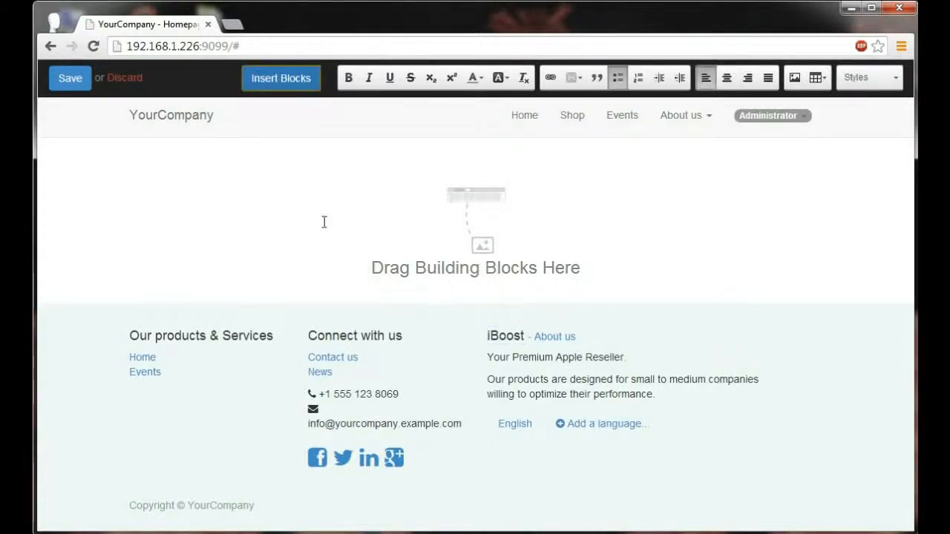
Browse the building block categories and insert a Banner structure block into the empty homepage body.
{"action": "left_click", "coordinate": [257, 80]}
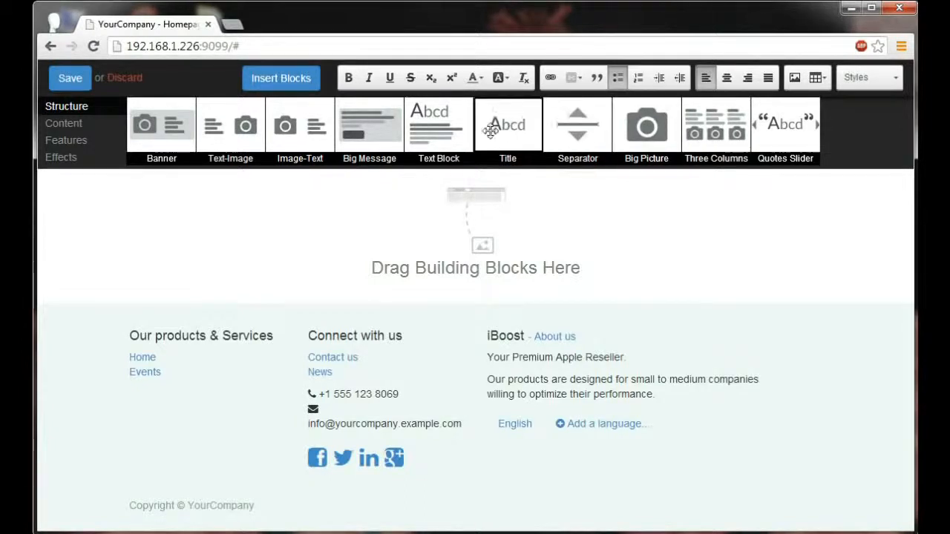
{"action": "left_click", "coordinate": [70, 130]}
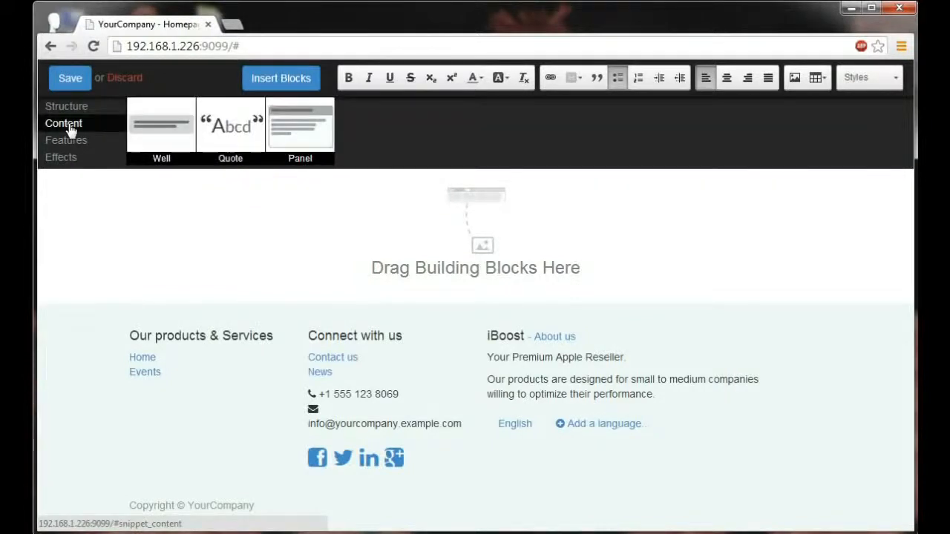
{"action": "left_click", "coordinate": [70, 143]}
{"action": "left_click", "coordinate": [62, 158]}
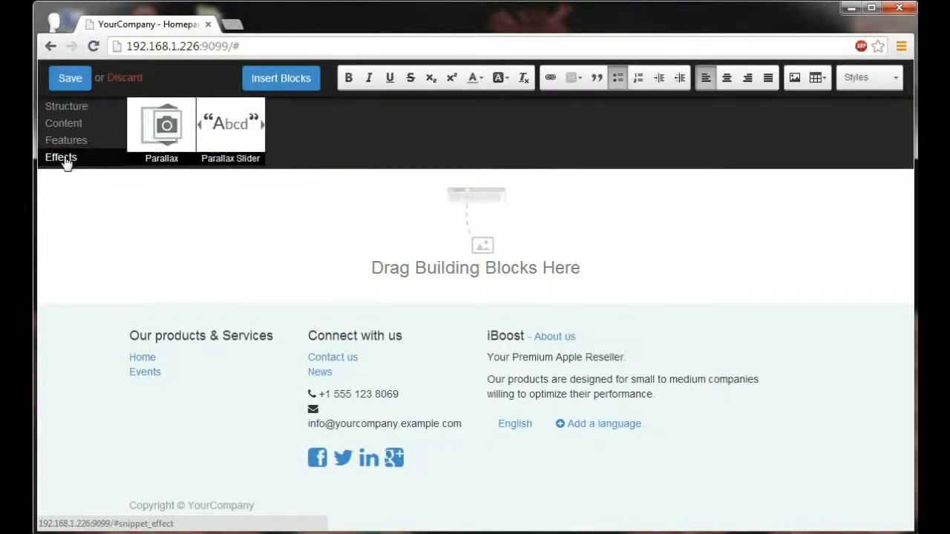
{"action": "left_click", "coordinate": [71, 114]}
{"action": "left_click_drag", "start_coordinate": [159, 125], "coordinate": [174, 234]}
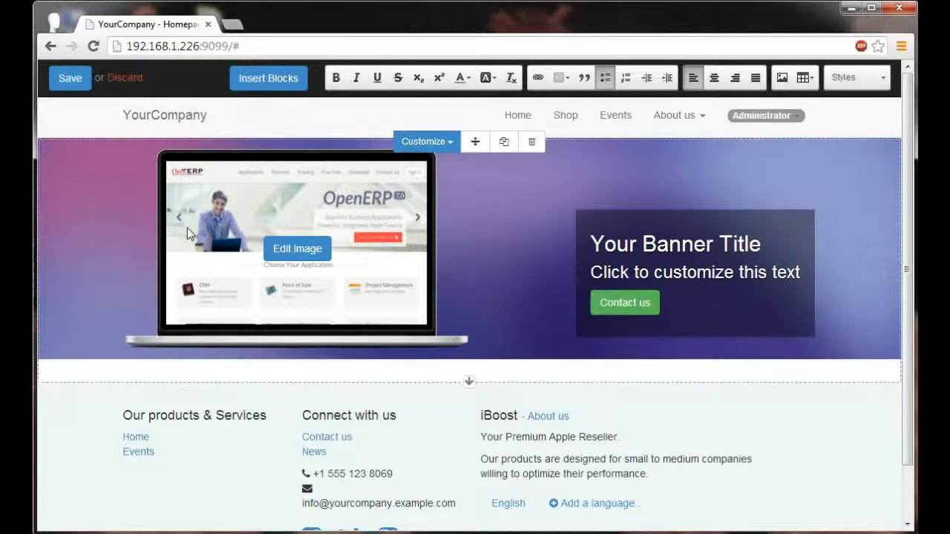
Replace the banner's laptop image with the existing picture of two white tablets.
{"action": "left_click", "coordinate": [187, 228]}
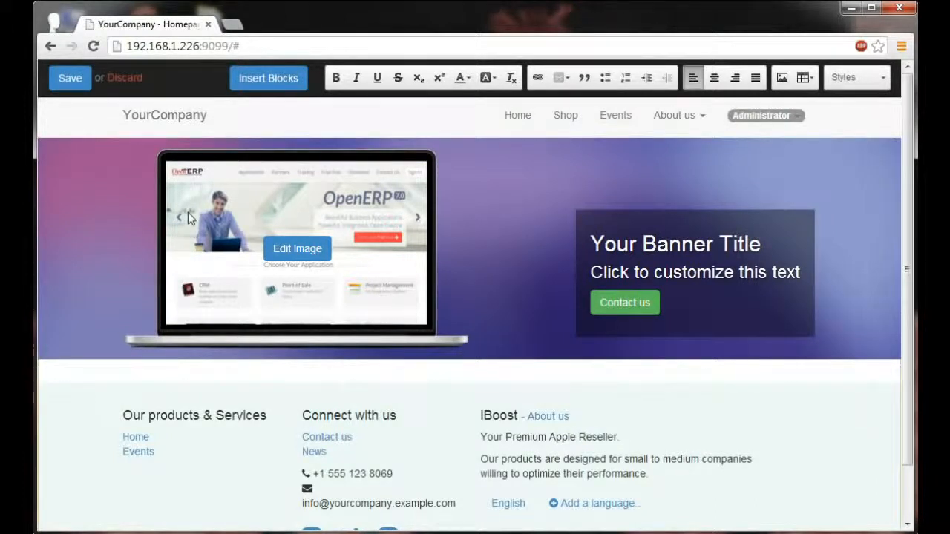
{"action": "left_click", "coordinate": [296, 248]}
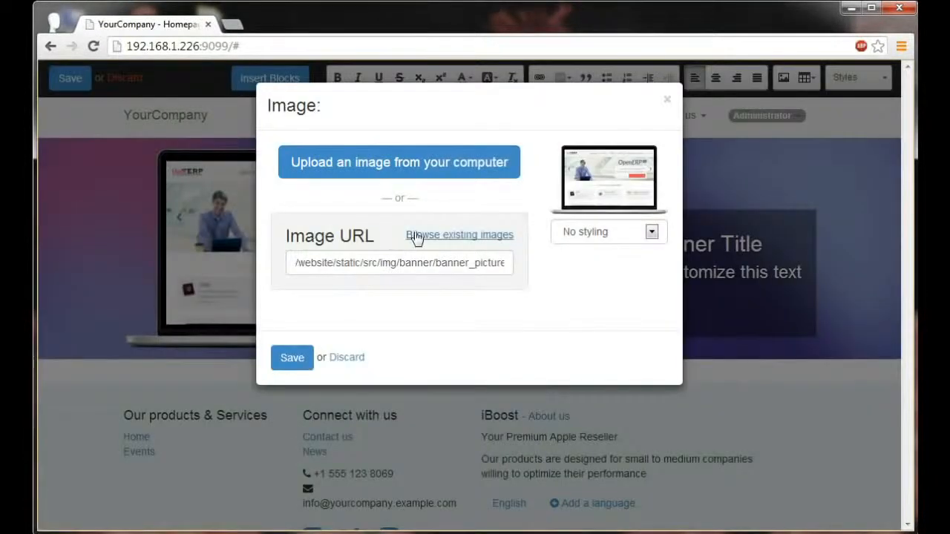
{"action": "left_click", "coordinate": [416, 234]}
{"action": "left_click", "coordinate": [539, 293]}
{"action": "left_click", "coordinate": [280, 358]}
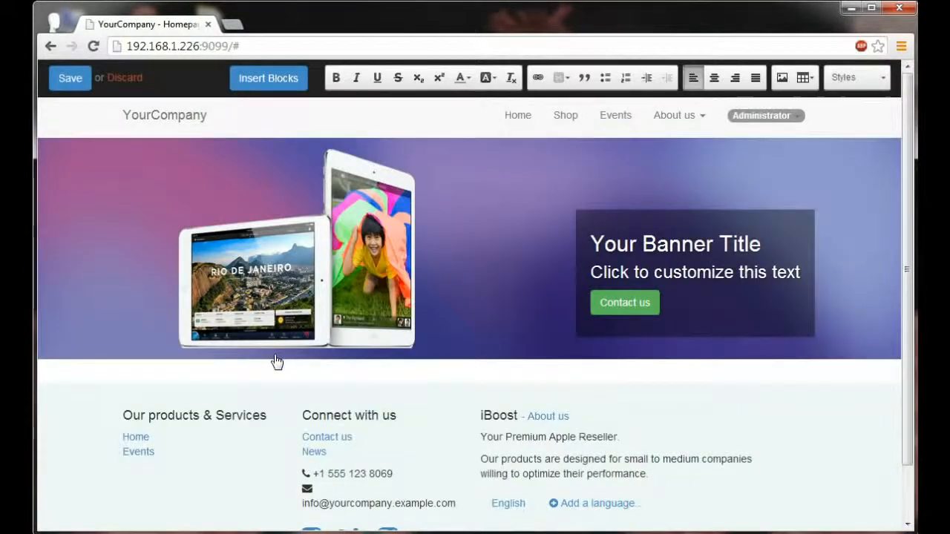
Set the banner's background to the yellow-to-red gradient from the Various backgrounds.
{"action": "mouse_move", "coordinate": [285, 340]}
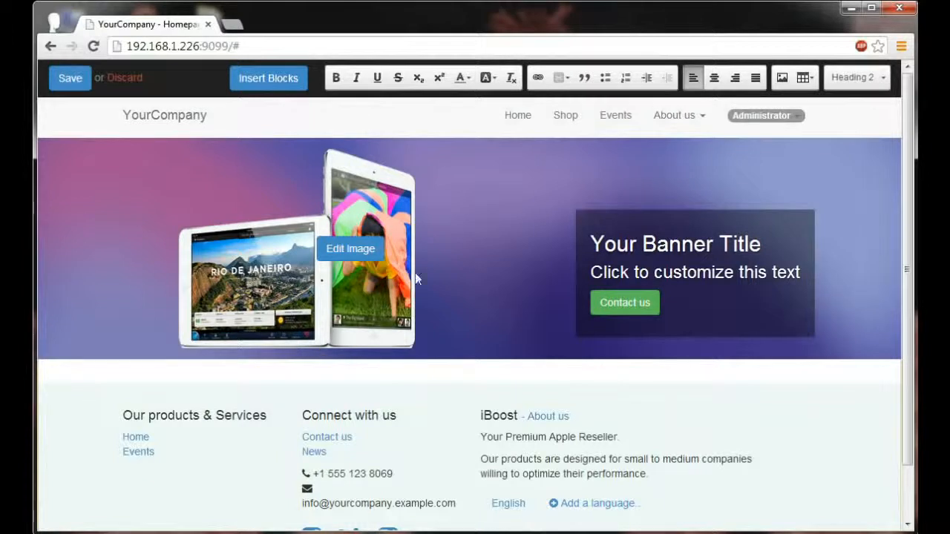
{"action": "left_click", "coordinate": [427, 141]}
{"action": "mouse_move", "coordinate": [440, 173]}
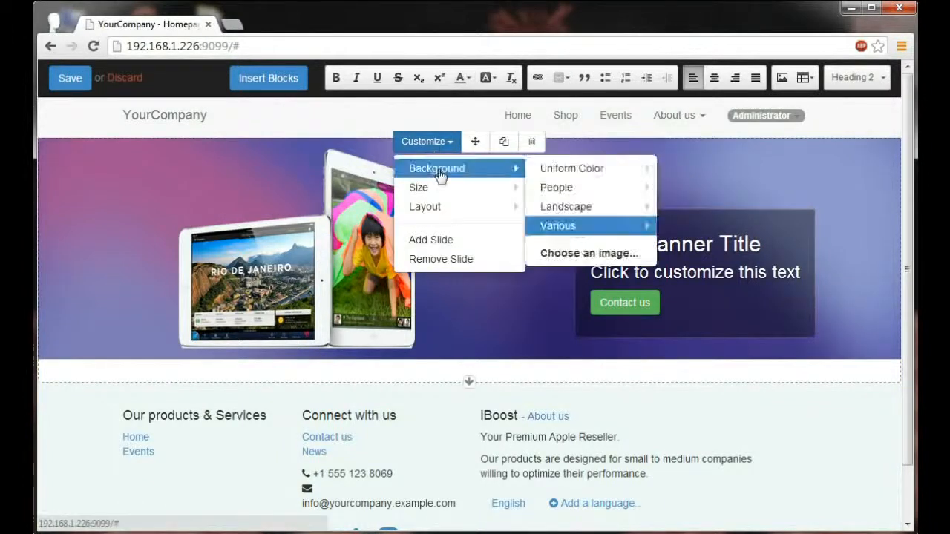
{"action": "mouse_move", "coordinate": [585, 232]}
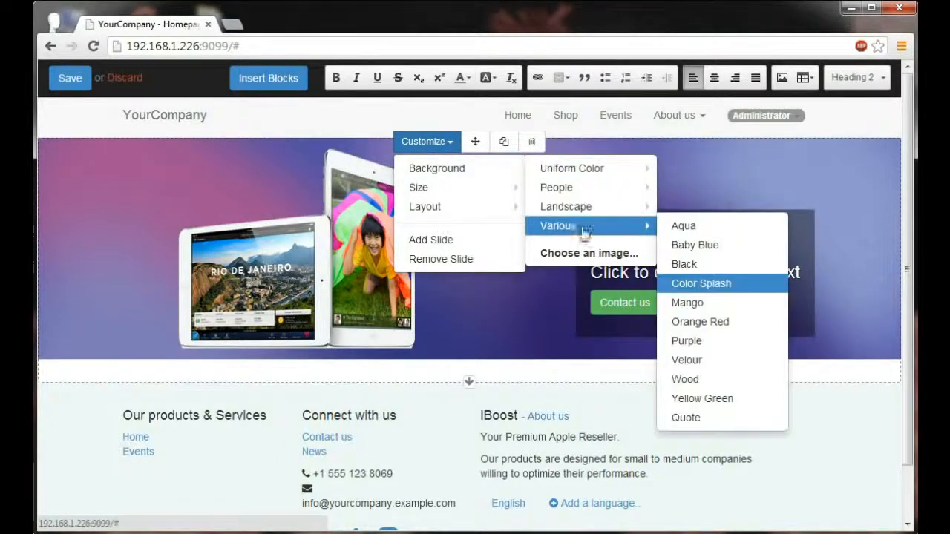
{"action": "left_click", "coordinate": [710, 303]}
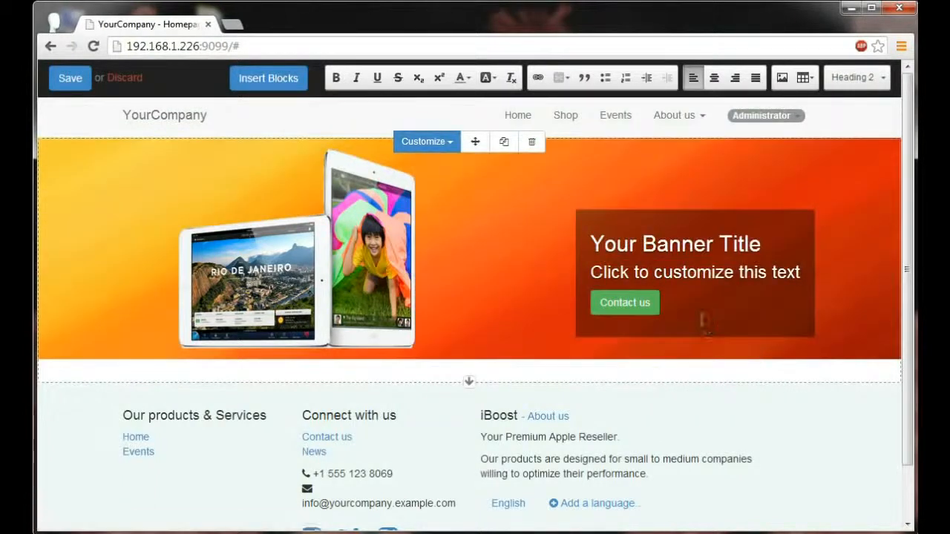
Replace the banner's subtitle with "Buy an iPad Get 1 Free".
{"action": "triple_click", "coordinate": [676, 278]}
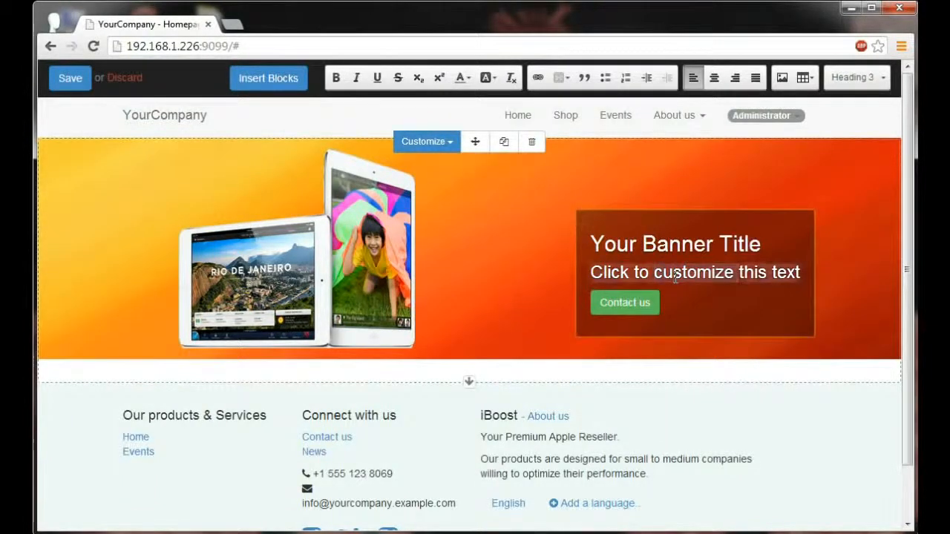
{"action": "key", "text": "BackSpace"}
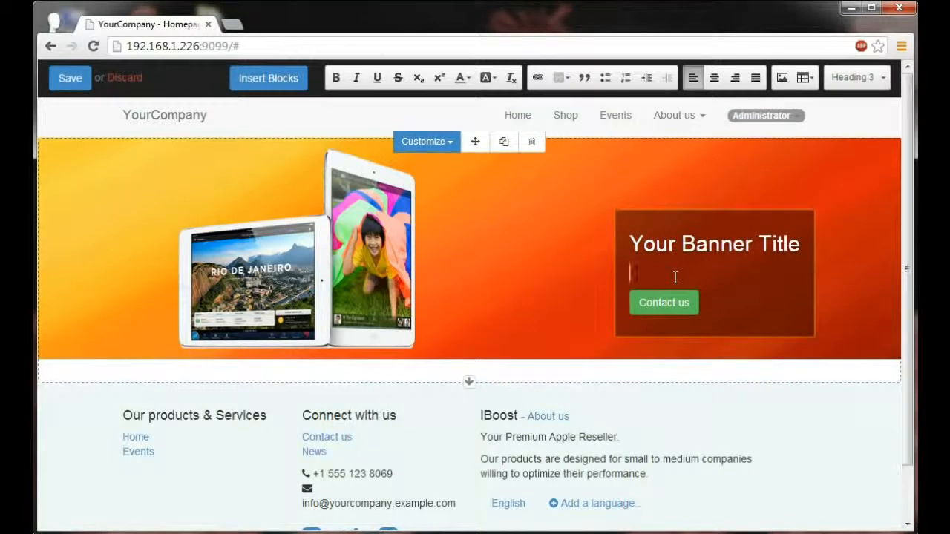
{"action": "type", "text": "Buy an iPad Get 1 Free"}
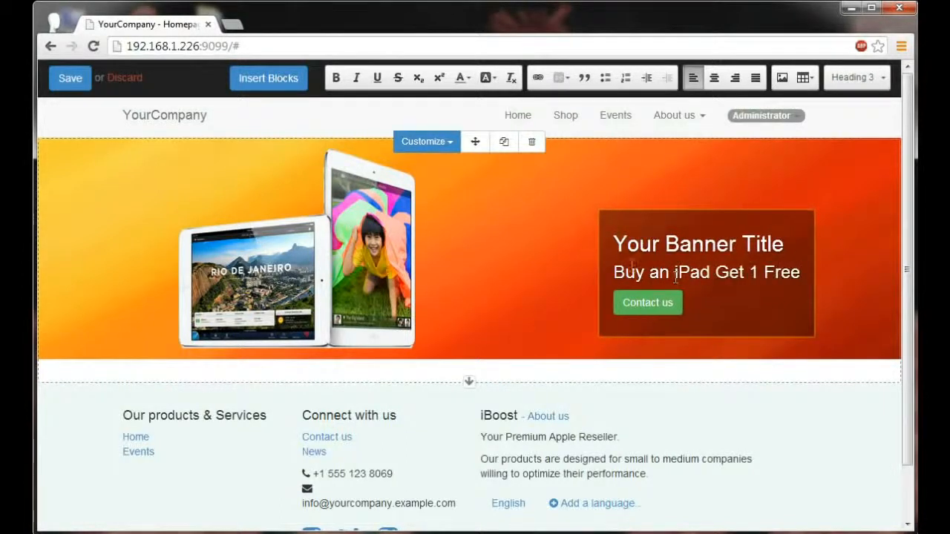
Replace the banner's title with "Black Friday Everyday!".
{"action": "double_click", "coordinate": [648, 249]}
{"action": "key", "text": "Delete"}
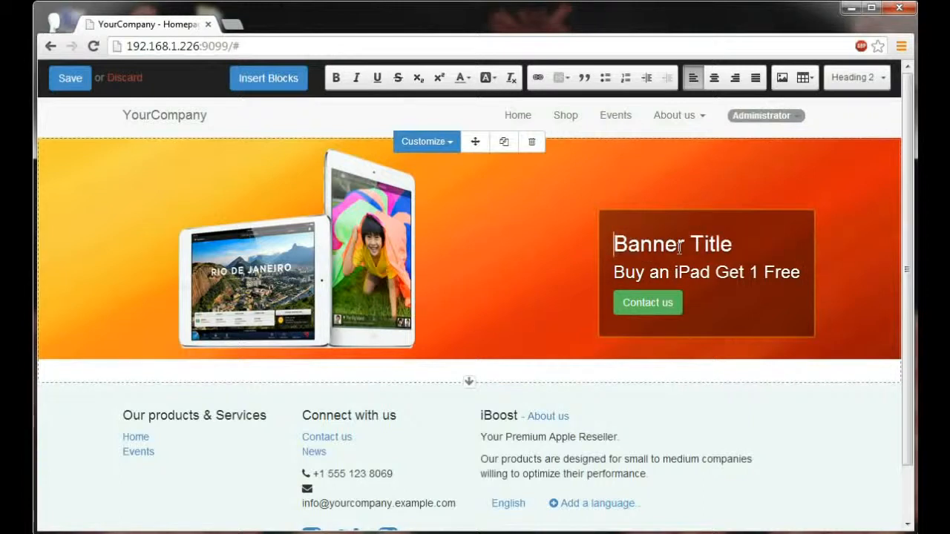
{"action": "type", "text": "Black Fri"}
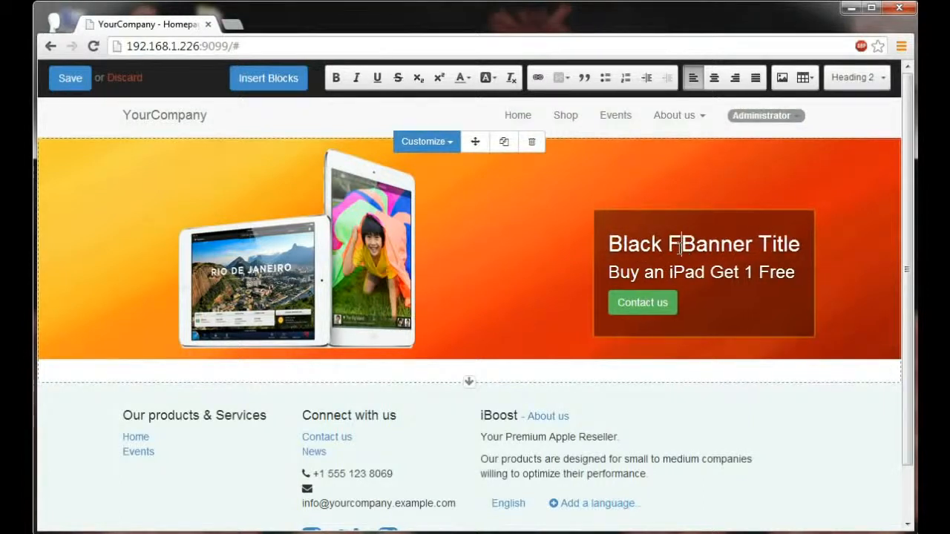
{"action": "type", "text": "day Everyday"}
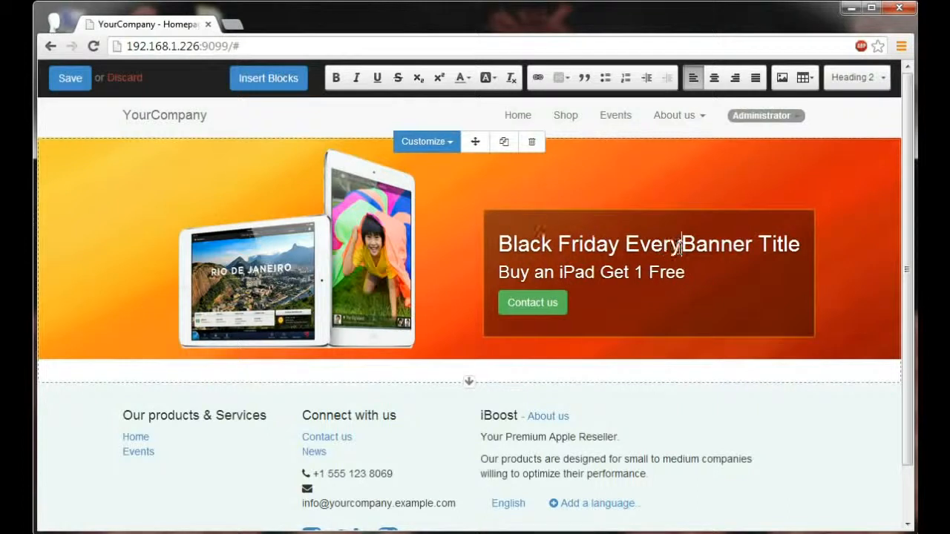
{"action": "type", "text": "!"}
{"action": "key", "text": "Delete"}
{"action": "key", "text": "Delete"}
{"action": "key", "text": "Delete"}
{"action": "key", "text": "Delete"}
{"action": "key", "text": "Delete"}
{"action": "key", "text": "Delete"}
{"action": "key", "text": "Delete"}
{"action": "key", "text": "Delete"}
{"action": "key", "text": "Delete"}
{"action": "key", "text": "Delete"}
{"action": "key", "text": "Delete"}
{"action": "key", "text": "Delete"}
{"action": "left_click", "coordinate": [687, 297]}
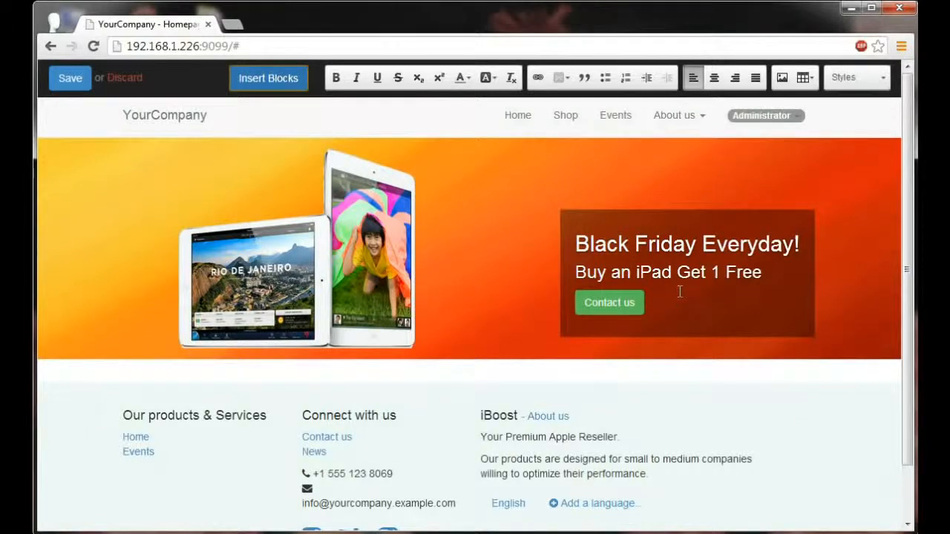
Insert an Image-Text block below the banner and swap its image for the existing picture of a hand holding a thin tablet.
{"action": "left_click", "coordinate": [264, 83]}
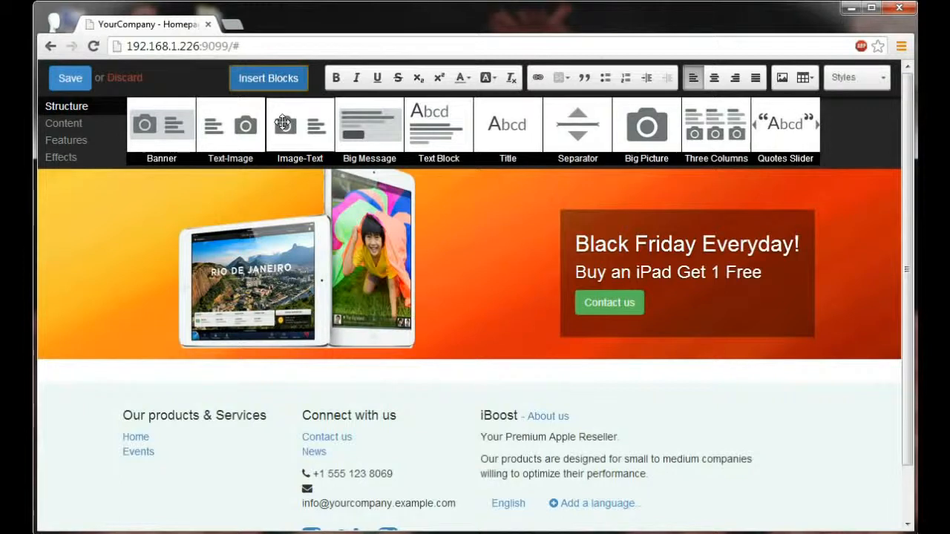
{"action": "left_click_drag", "start_coordinate": [286, 125], "coordinate": [329, 402]}
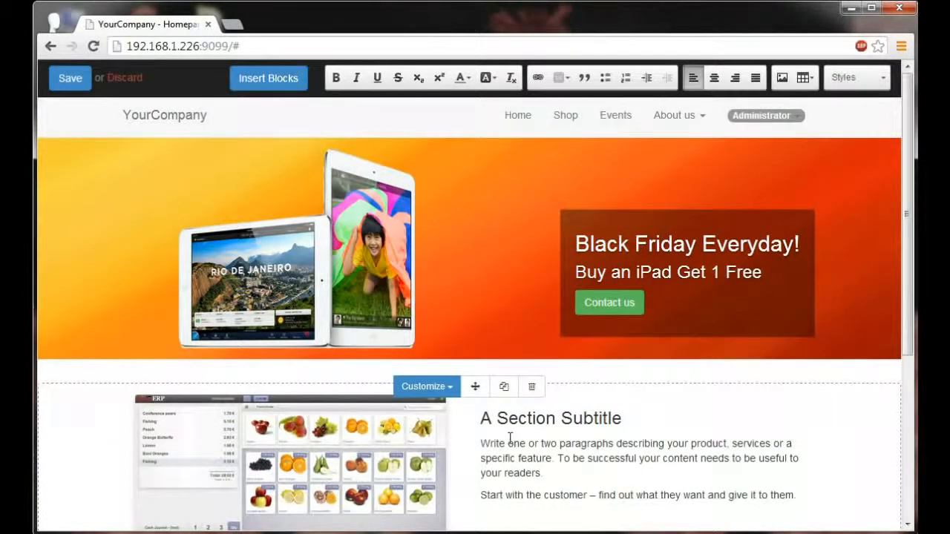
{"action": "left_click", "coordinate": [314, 486]}
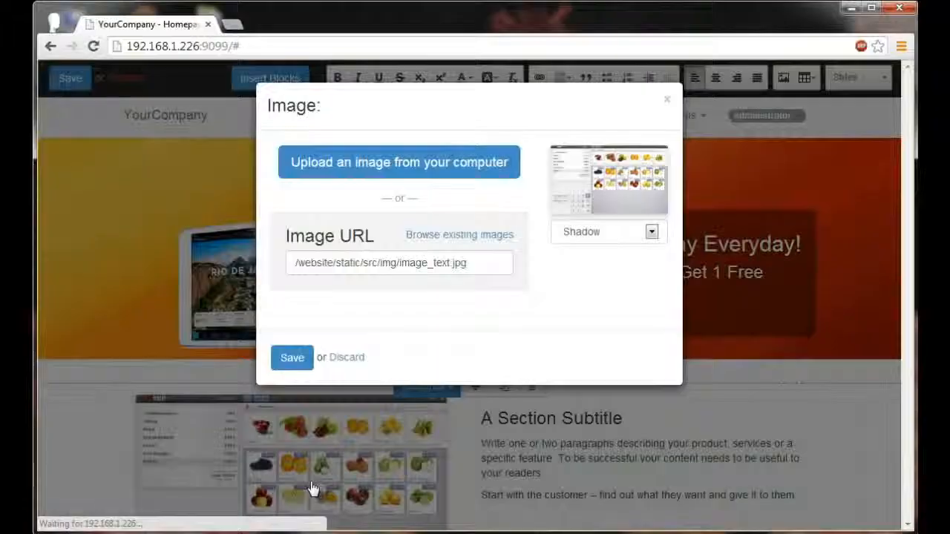
{"action": "left_click", "coordinate": [447, 236]}
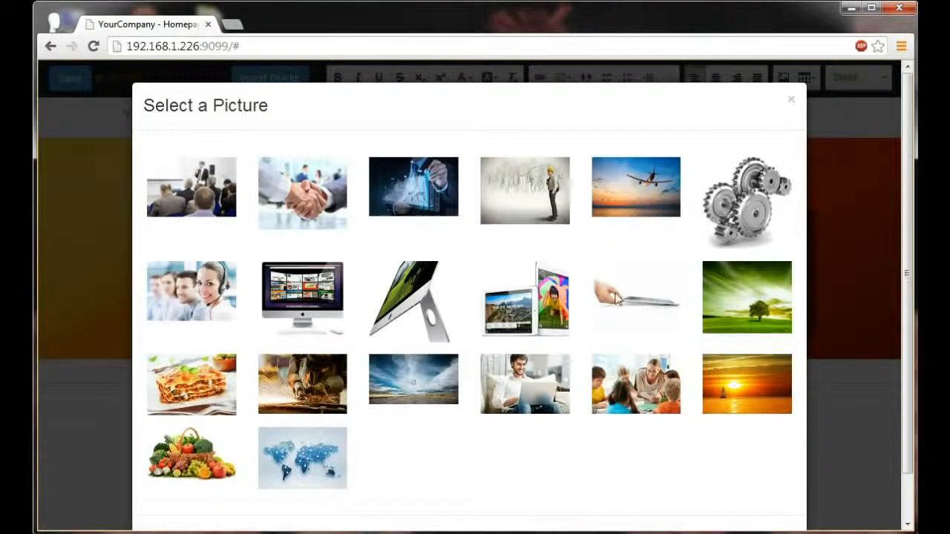
{"action": "left_click", "coordinate": [621, 299]}
{"action": "left_click", "coordinate": [286, 358]}
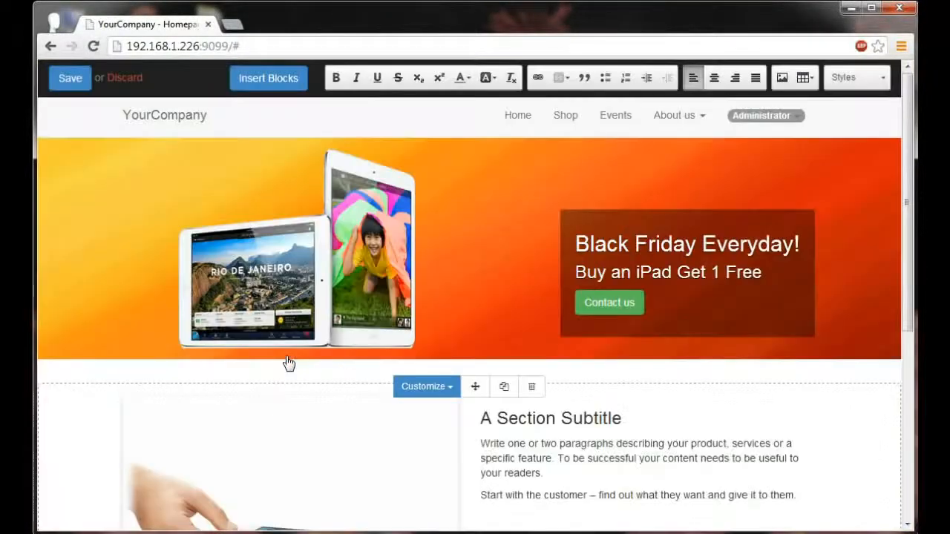
Delete the two placeholder paragraphs under the Image-Text block's subtitle.
{"action": "scroll", "coordinate": [312, 379], "scroll_direction": "down", "scroll_amount": 1}
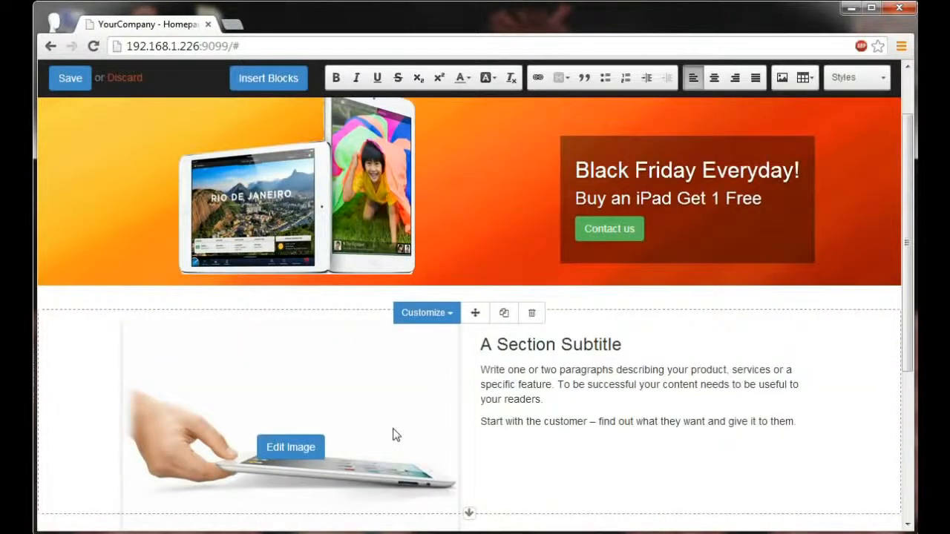
{"action": "double_click", "coordinate": [564, 420]}
{"action": "left_click_drag", "start_coordinate": [800, 421], "coordinate": [483, 361]}
{"action": "key", "text": "Delete"}
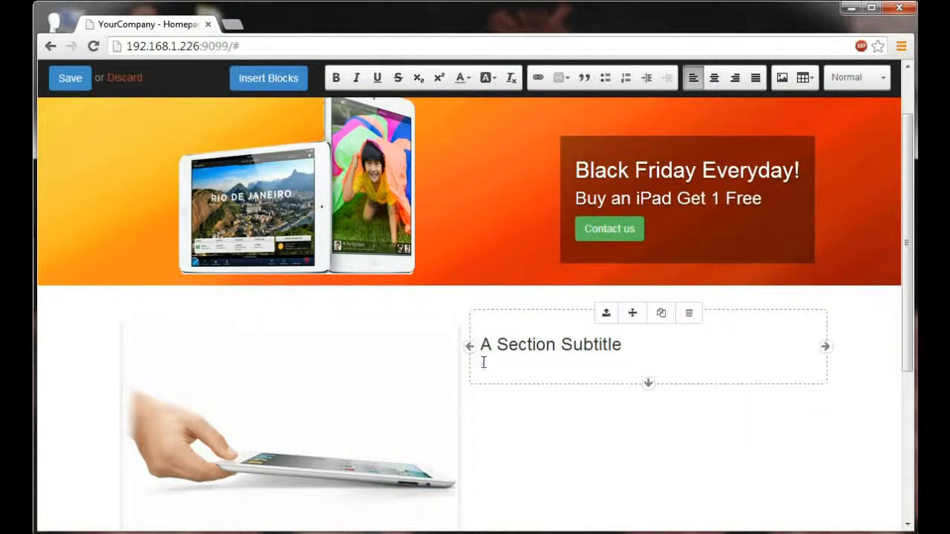
Replace the Image-Text block's section subtitle with "Want to get thin after Thanksgiving?".
{"action": "left_click_drag", "start_coordinate": [622, 346], "coordinate": [480, 347]}
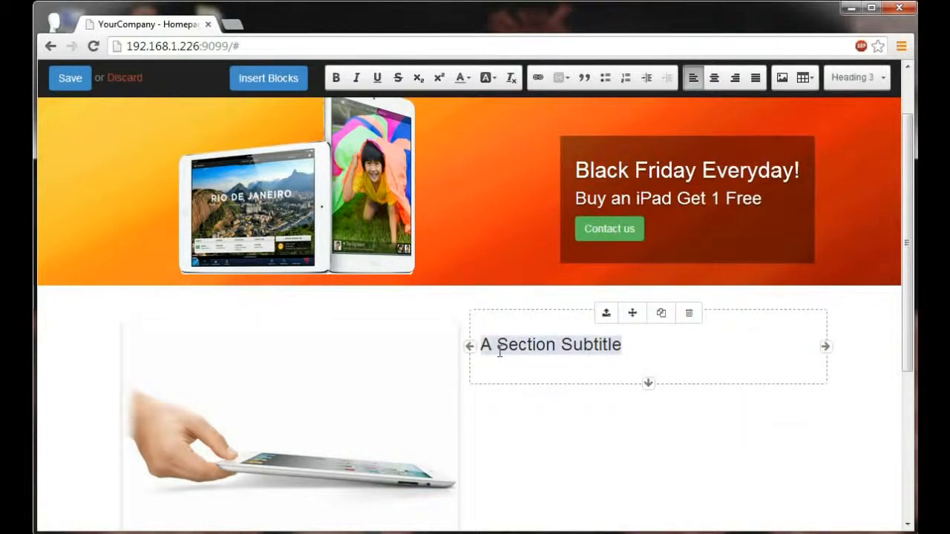
{"action": "type", "text": "Want to get thin "}
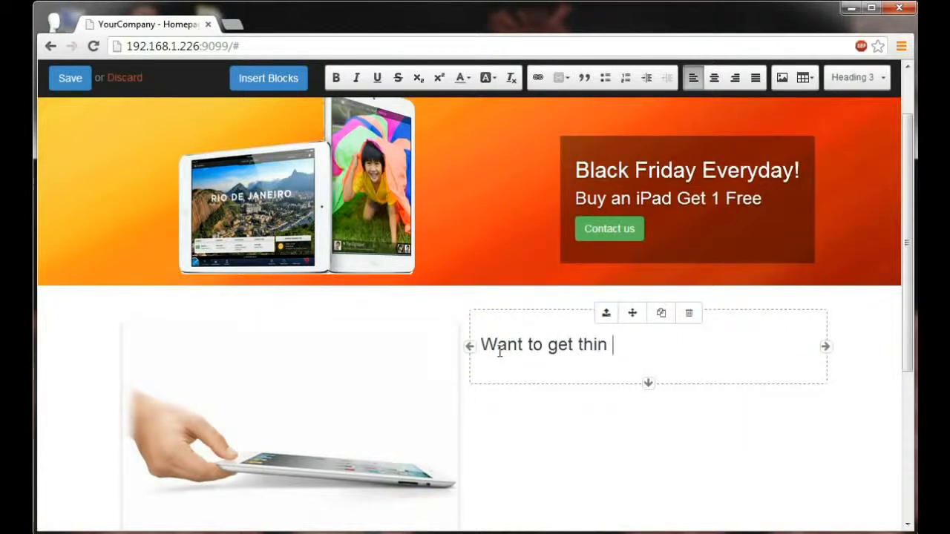
{"action": "type", "text": "after Thanksgiving?"}
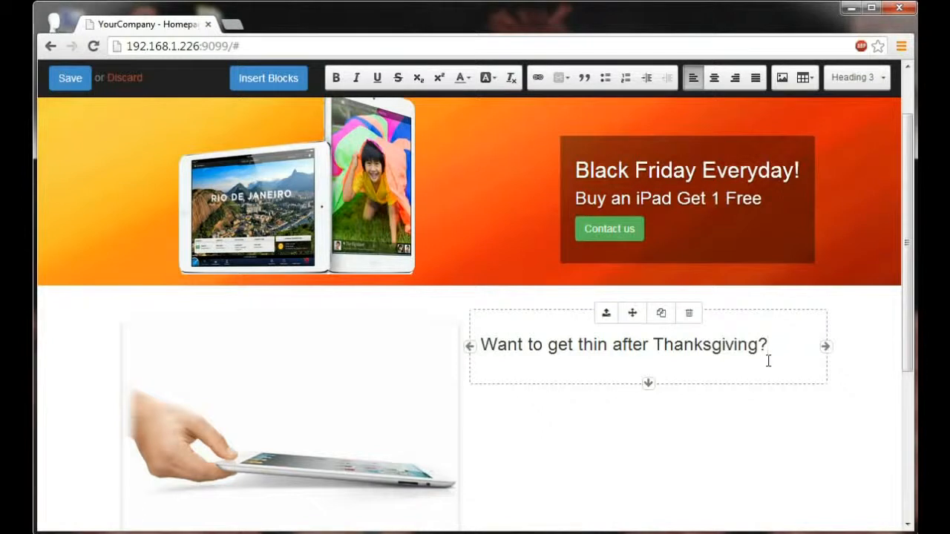
Move the tablet picture column to the right of the Thanksgiving heading in the Image-Text block.
{"action": "left_click", "coordinate": [314, 381]}
{"action": "left_click_drag", "start_coordinate": [289, 310], "coordinate": [483, 329]}
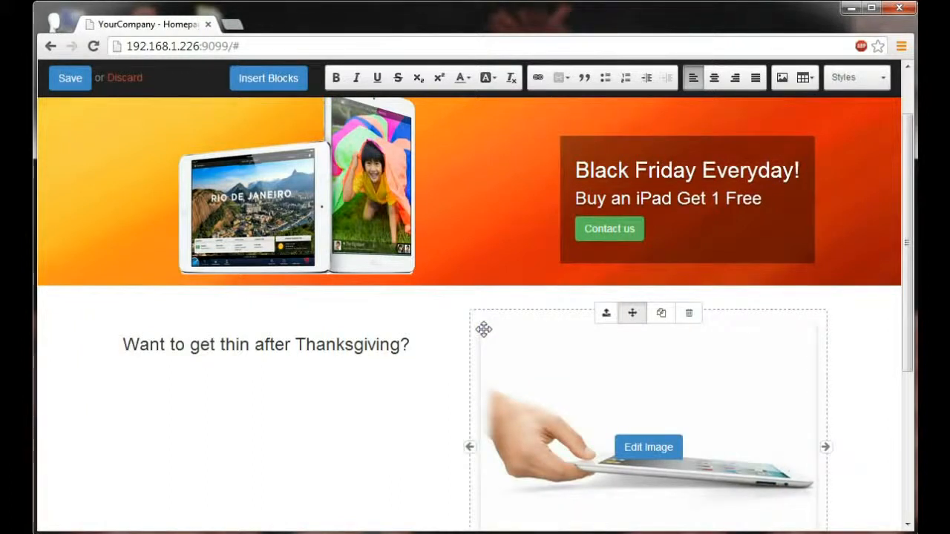
{"action": "scroll", "coordinate": [660, 373], "scroll_direction": "down", "scroll_amount": 2}
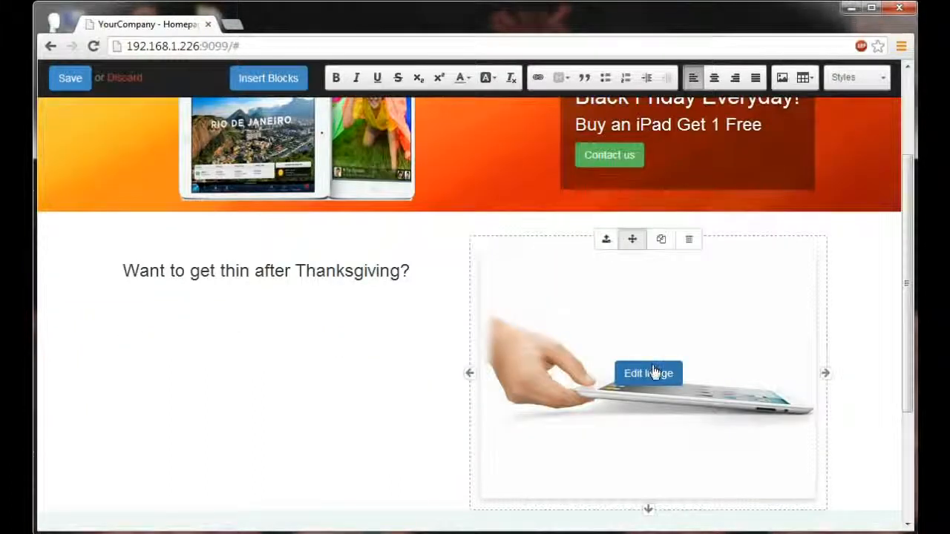
{"action": "left_click_drag", "start_coordinate": [649, 437], "coordinate": [648, 425]}
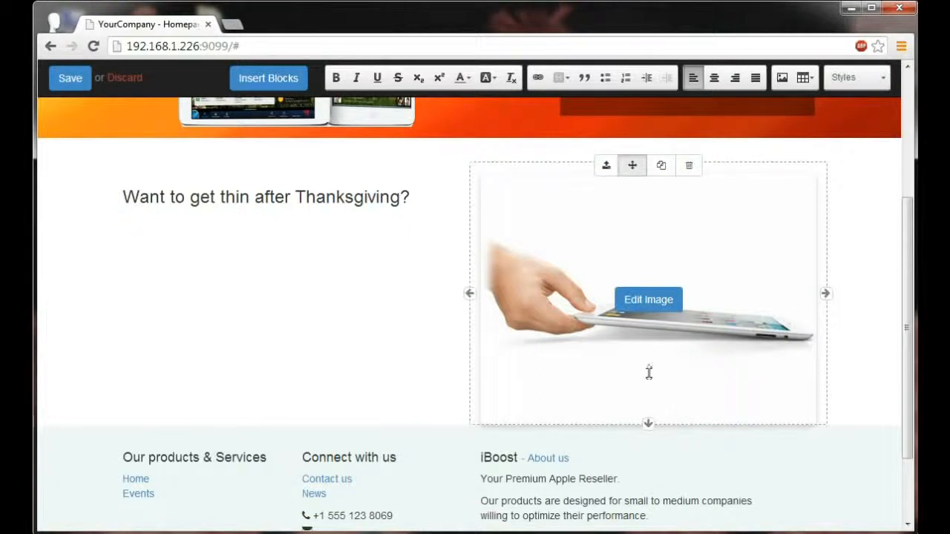
Narrow the picture and heading columns to a third of the content width each, and place a duplicate heading column after the picture.
{"action": "left_click_drag", "start_coordinate": [825, 293], "coordinate": [673, 290]}
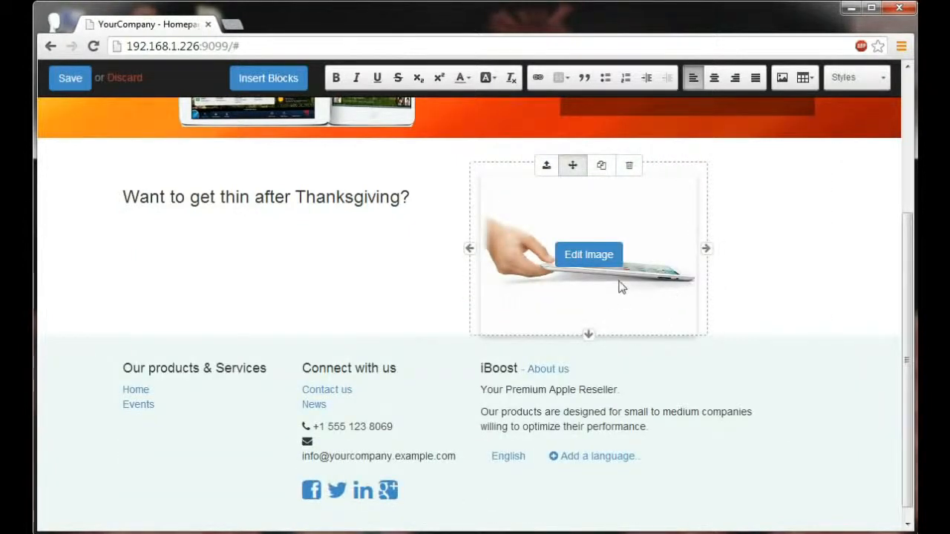
{"action": "left_click", "coordinate": [318, 196]}
{"action": "left_click_drag", "start_coordinate": [468, 199], "coordinate": [331, 201]}
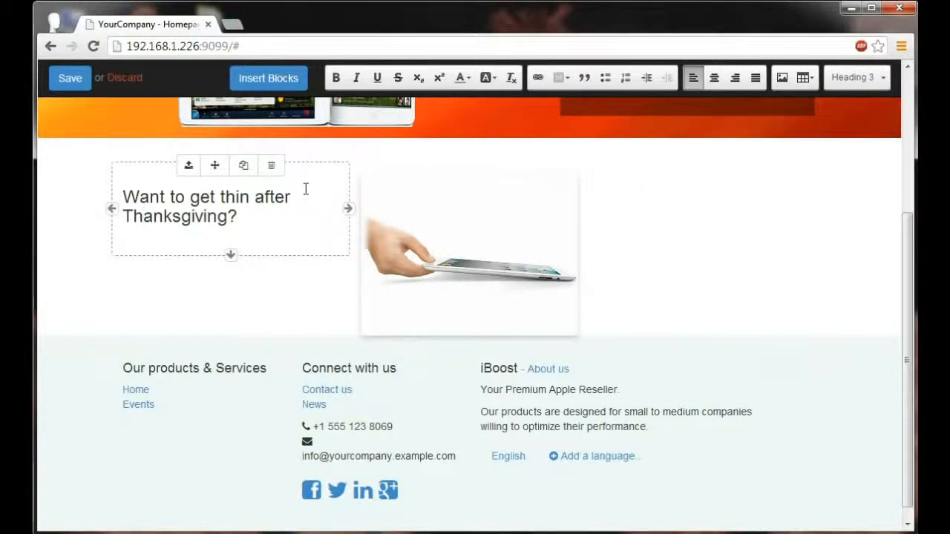
{"action": "left_click", "coordinate": [245, 166]}
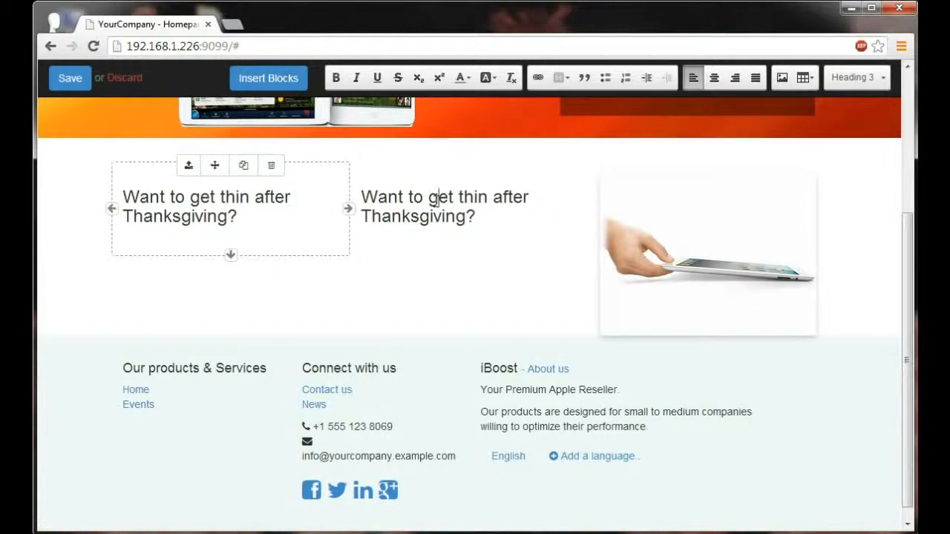
{"action": "left_click_drag", "start_coordinate": [452, 165], "coordinate": [586, 189]}
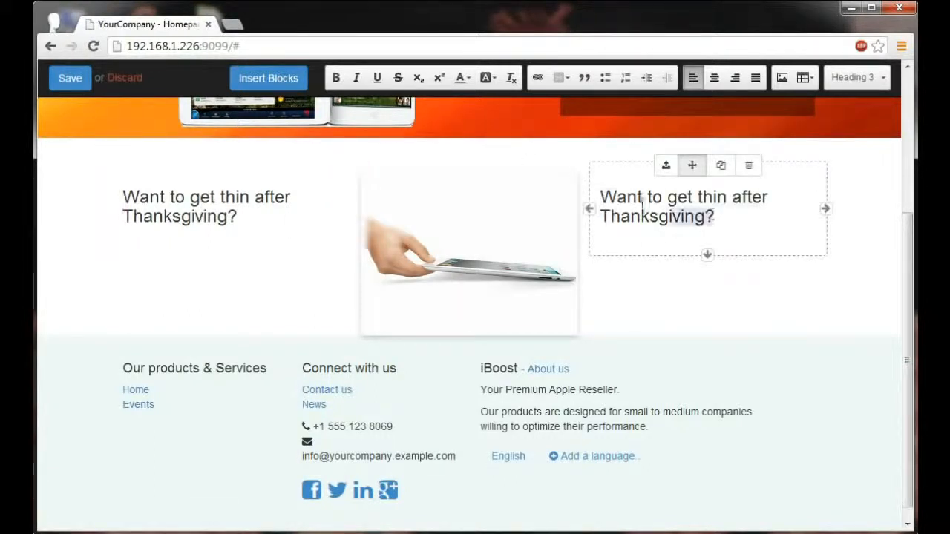
Replace the duplicated heading's text with "Get ultra thin with iPads!" and slightly increase the block's bottom spacing.
{"action": "left_click_drag", "start_coordinate": [718, 215], "coordinate": [604, 198]}
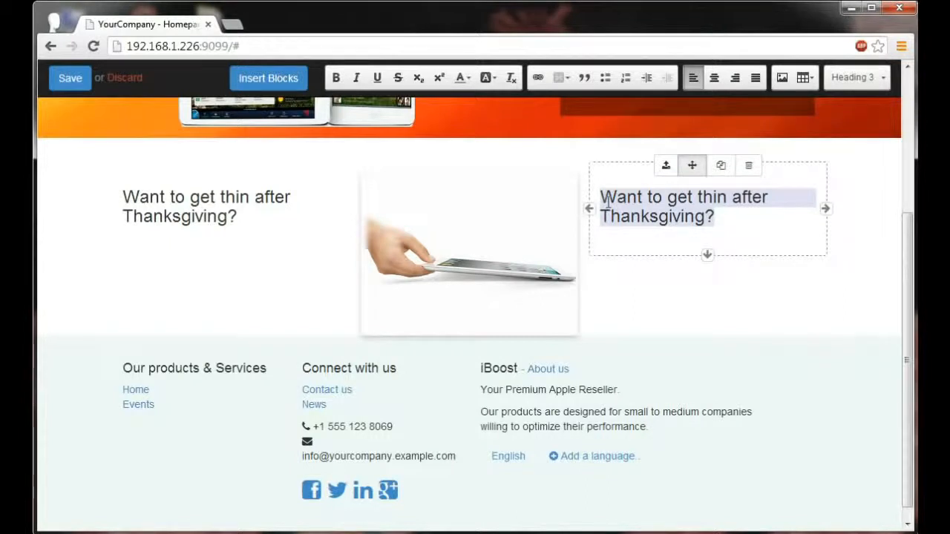
{"action": "key", "text": "BackSpace"}
{"action": "scroll", "coordinate": [678, 265], "scroll_direction": "up", "scroll_amount": 1}
{"action": "type", "text": "Get ultra th"}
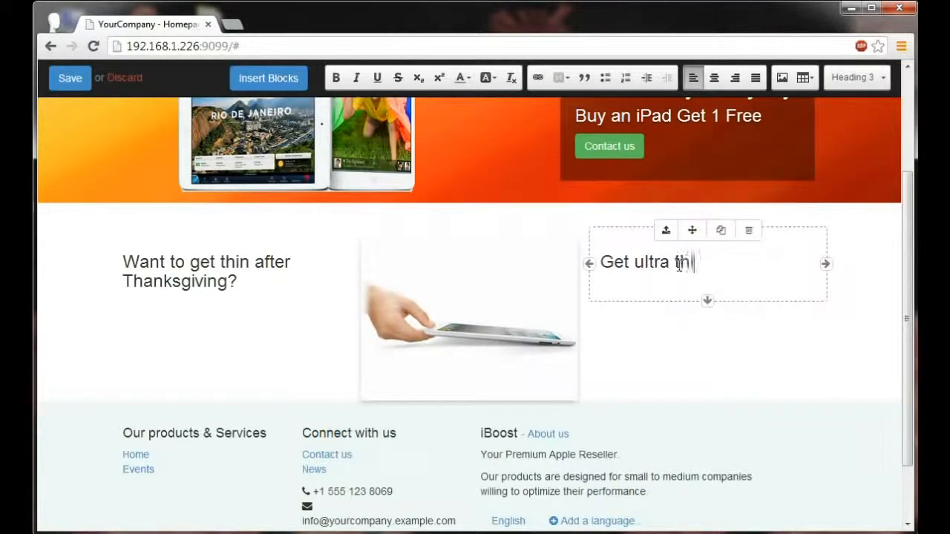
{"action": "type", "text": "in with iPads!"}
{"action": "key", "text": "Return"}
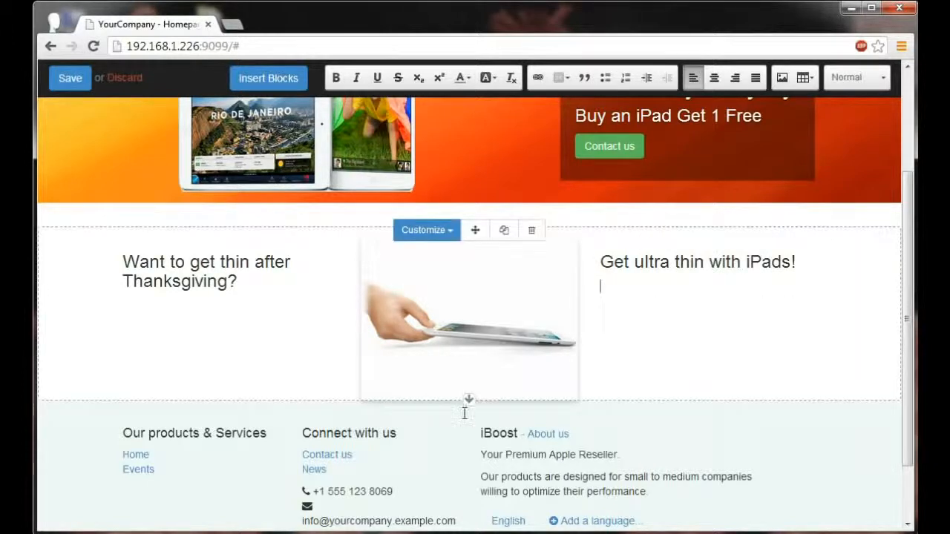
{"action": "left_click_drag", "start_coordinate": [468, 399], "coordinate": [469, 413]}
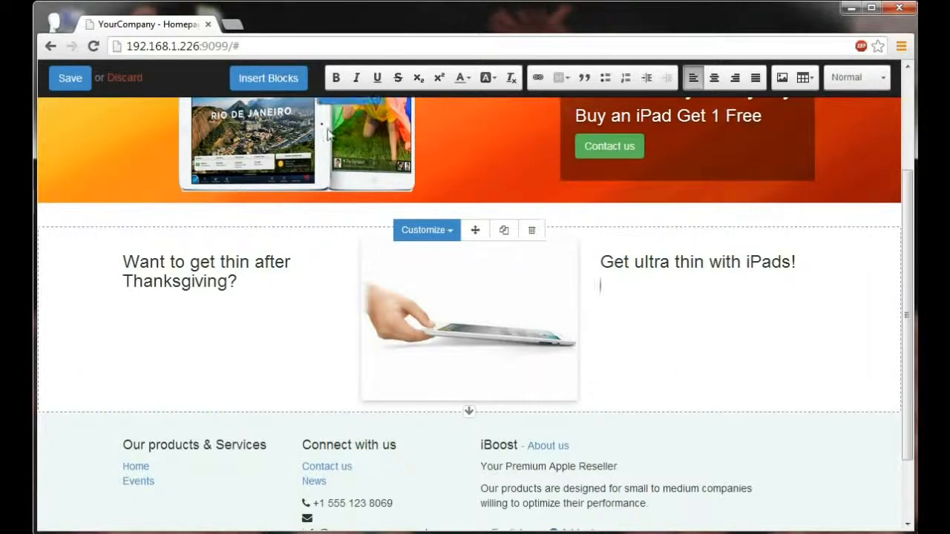
Insert a Parallax effect block between the Image-Text block and the footer.
{"action": "left_click", "coordinate": [276, 82]}
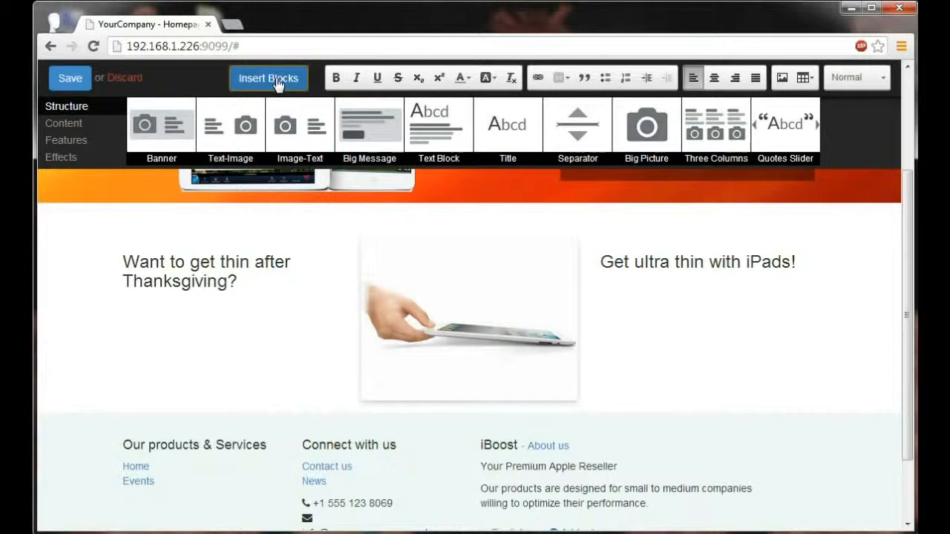
{"action": "left_click", "coordinate": [74, 160]}
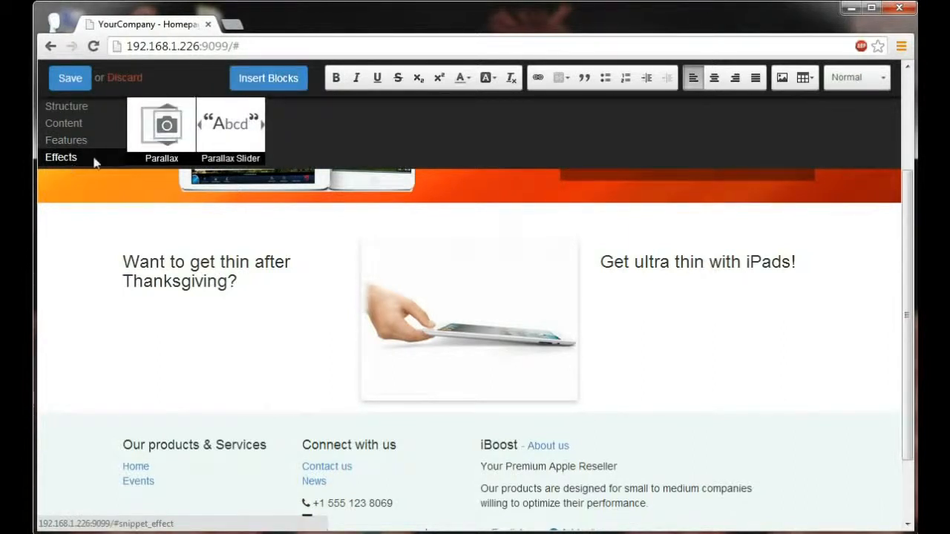
{"action": "left_click_drag", "start_coordinate": [162, 126], "coordinate": [213, 443]}
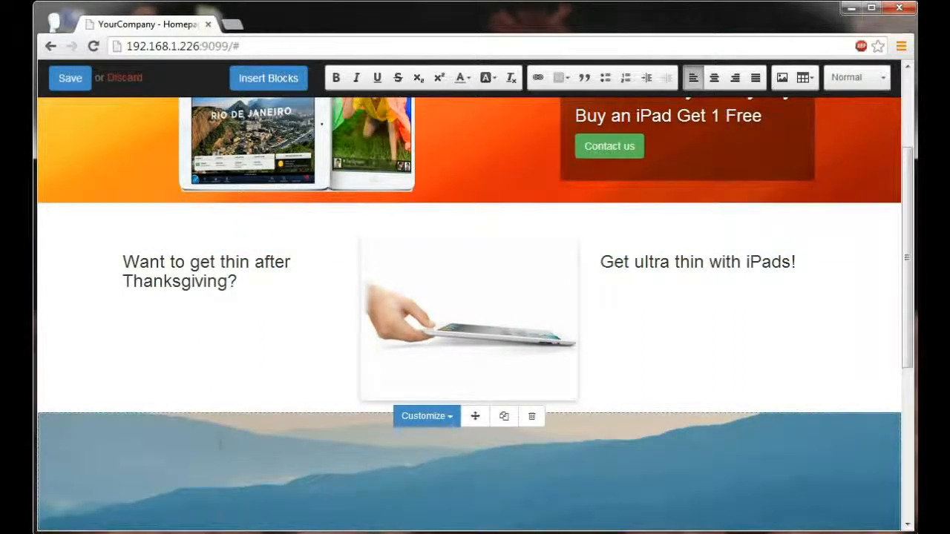
{"action": "scroll", "coordinate": [220, 443], "scroll_direction": "down", "scroll_amount": 5}
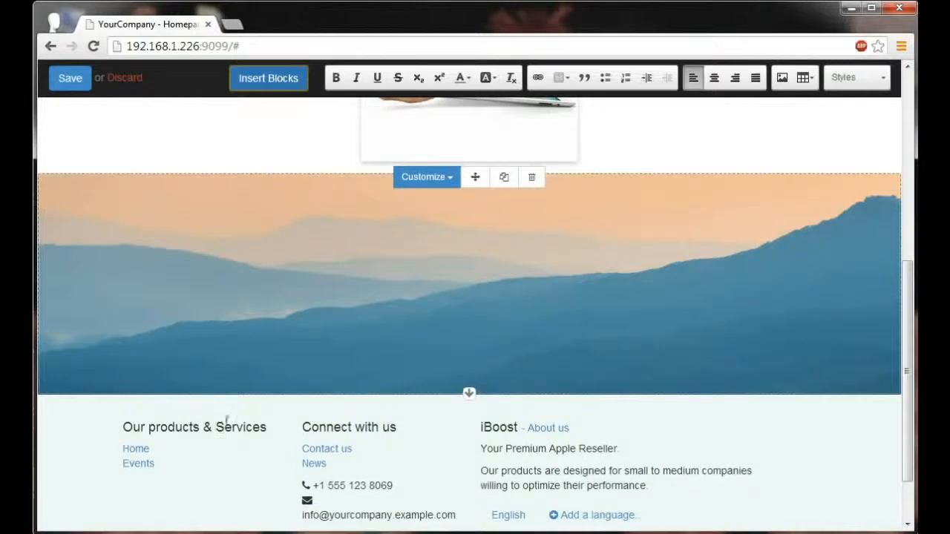
Change the Parallax block's background to the existing picture of a cloudy sky and road with the Apple logo.
{"action": "scroll", "coordinate": [219, 427], "scroll_direction": "up", "scroll_amount": 1}
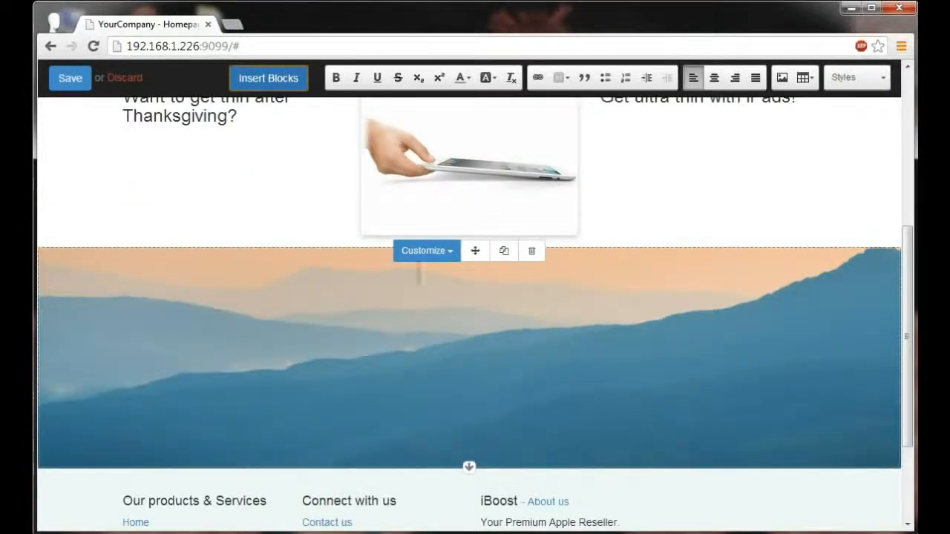
{"action": "left_click", "coordinate": [425, 252]}
{"action": "mouse_move", "coordinate": [430, 296]}
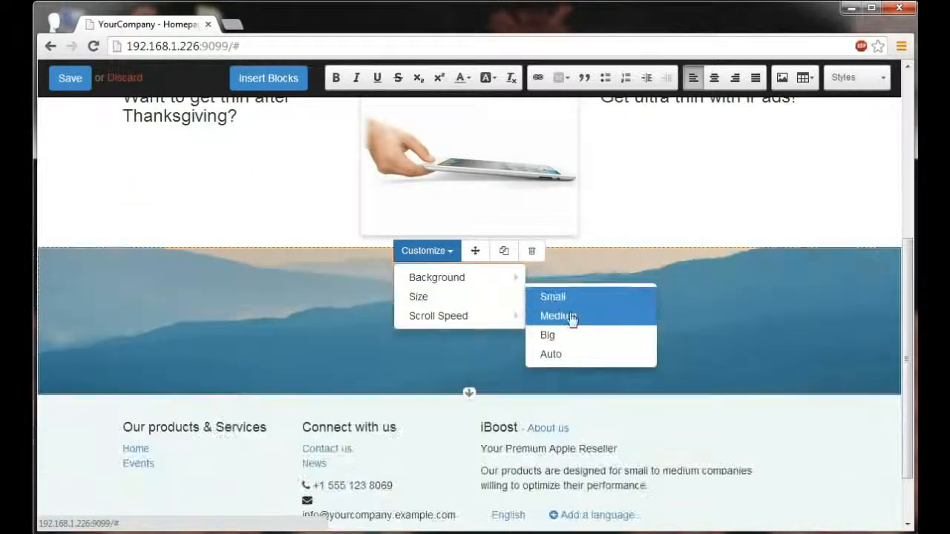
{"action": "mouse_move", "coordinate": [446, 277]}
{"action": "left_click", "coordinate": [577, 363]}
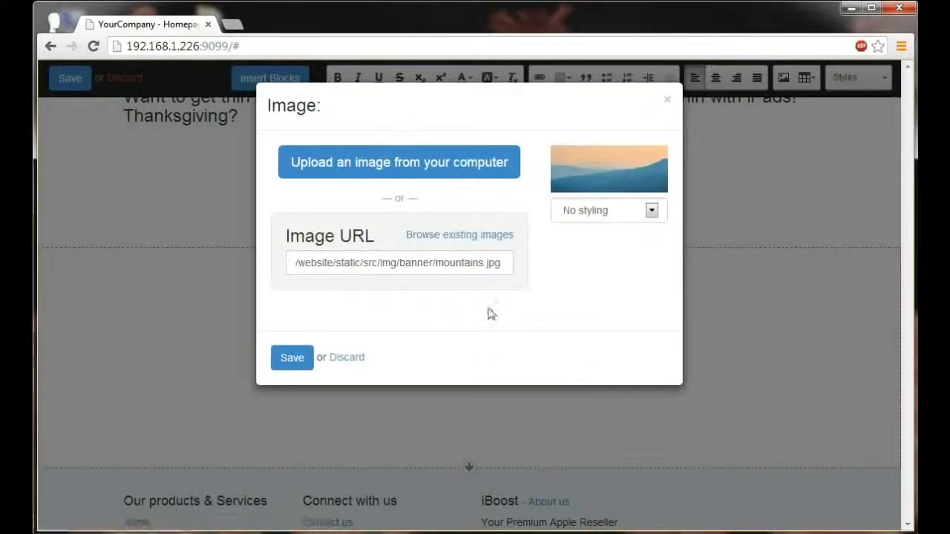
{"action": "left_click", "coordinate": [474, 235]}
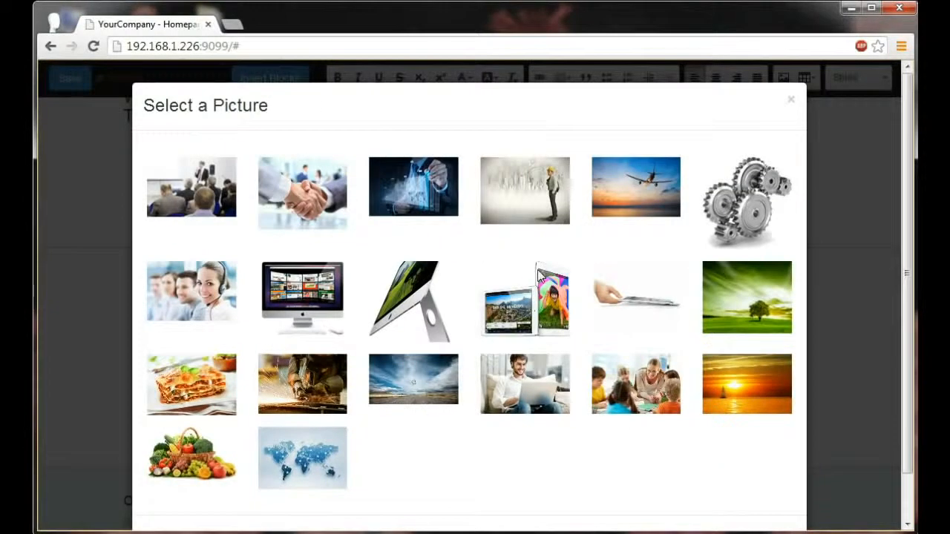
{"action": "left_click", "coordinate": [432, 374]}
{"action": "left_click", "coordinate": [286, 363]}
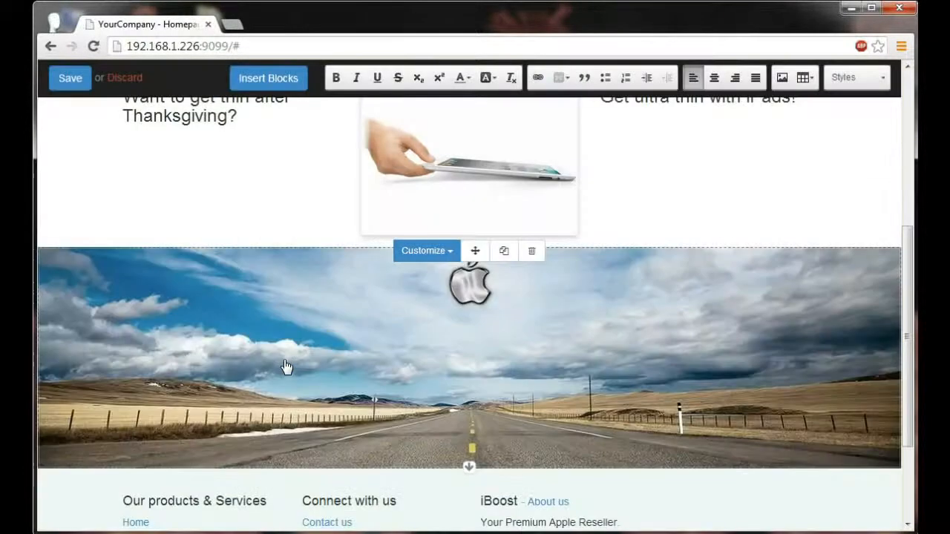
Set the Parallax block's scroll speed to Slow and preview the effect.
{"action": "left_click", "coordinate": [431, 253]}
{"action": "mouse_move", "coordinate": [464, 318]}
{"action": "left_click", "coordinate": [570, 356]}
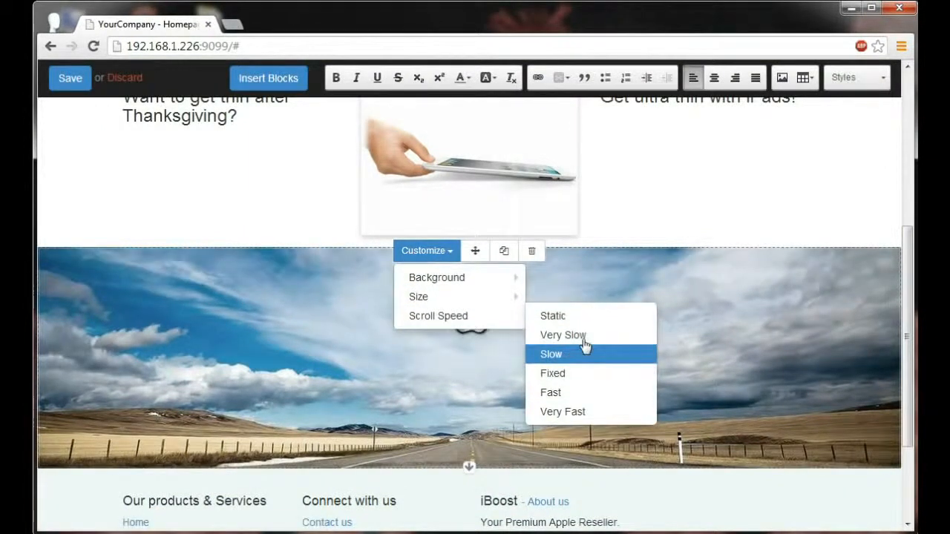
{"action": "scroll", "coordinate": [648, 210], "scroll_direction": "down", "scroll_amount": 1}
{"action": "scroll", "coordinate": [648, 211], "scroll_direction": "up", "scroll_amount": 3}
{"action": "scroll", "coordinate": [647, 211], "scroll_direction": "down", "scroll_amount": 3}
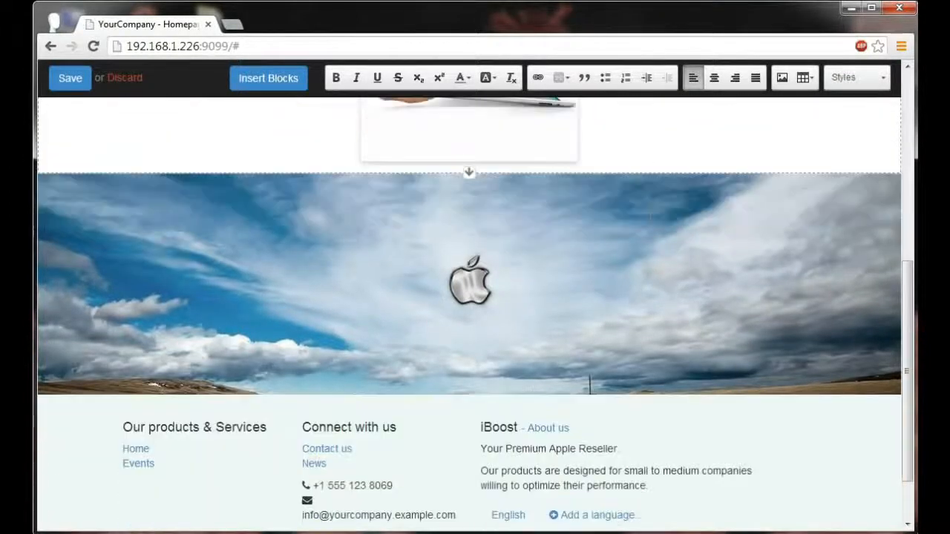
{"action": "scroll", "coordinate": [651, 216], "scroll_direction": "up", "scroll_amount": 2}
{"action": "scroll", "coordinate": [651, 216], "scroll_direction": "up", "scroll_amount": 1}
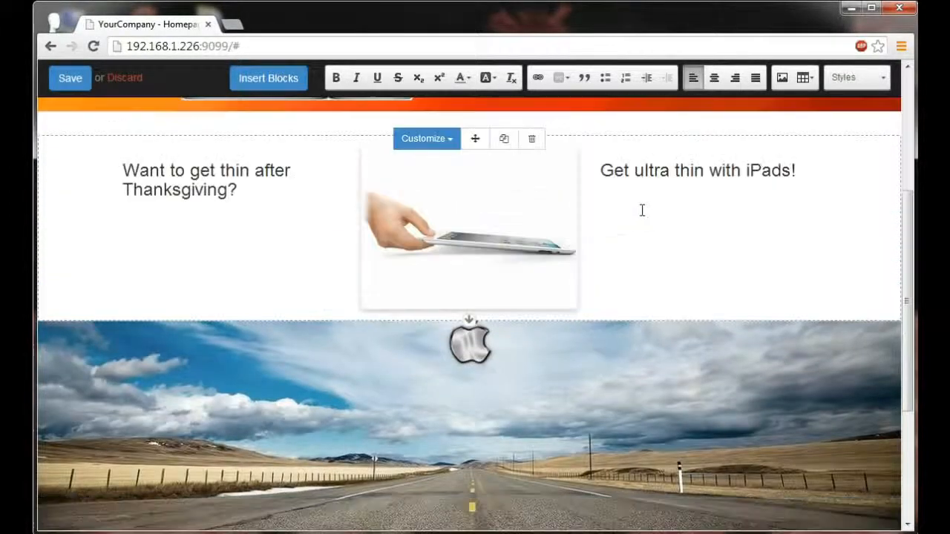
Save the homepage edits.
{"action": "scroll", "coordinate": [648, 227], "scroll_direction": "up", "scroll_amount": 1}
{"action": "scroll", "coordinate": [648, 227], "scroll_direction": "up", "scroll_amount": 3}
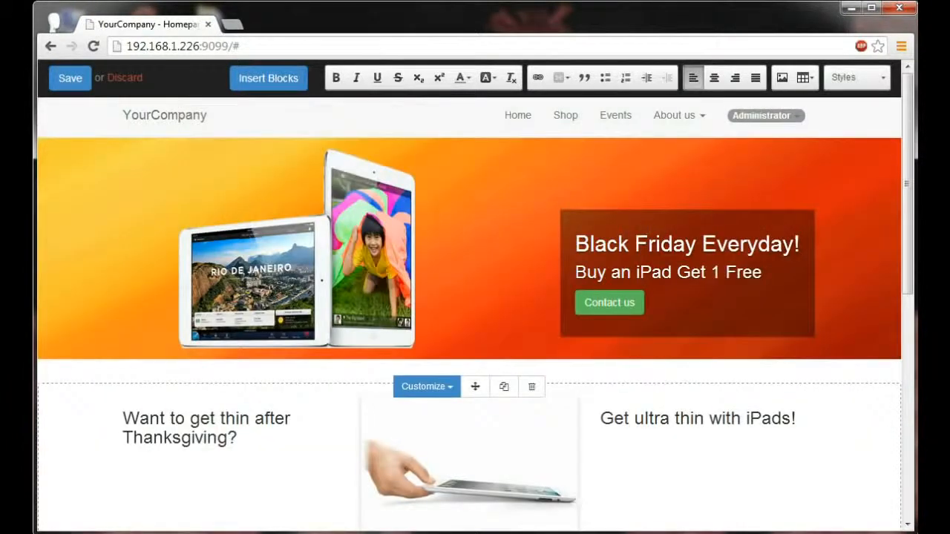
{"action": "left_click", "coordinate": [74, 83]}
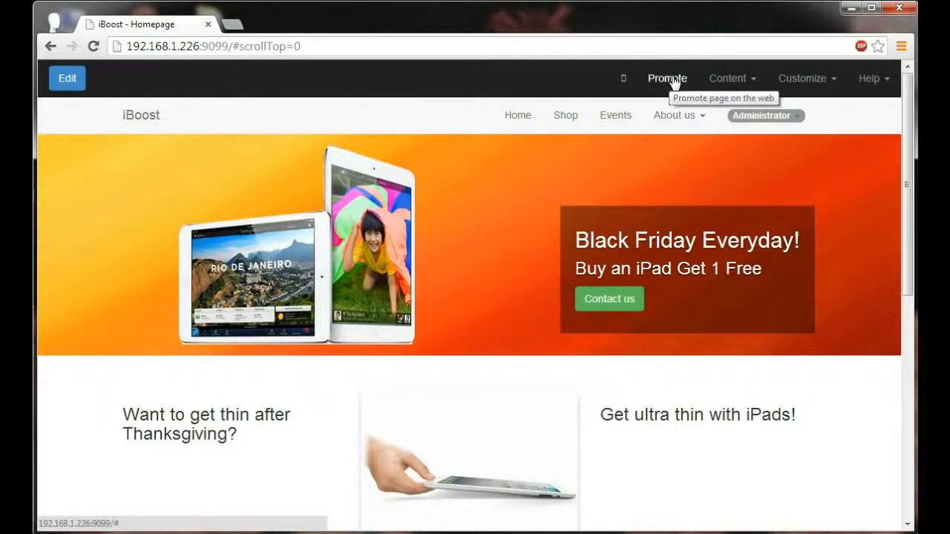
Make News and Contact us top-level menu entries, with News before About us and Contact us before Events, and save the menu.
{"action": "left_click", "coordinate": [739, 83]}
{"action": "left_click", "coordinate": [725, 117]}
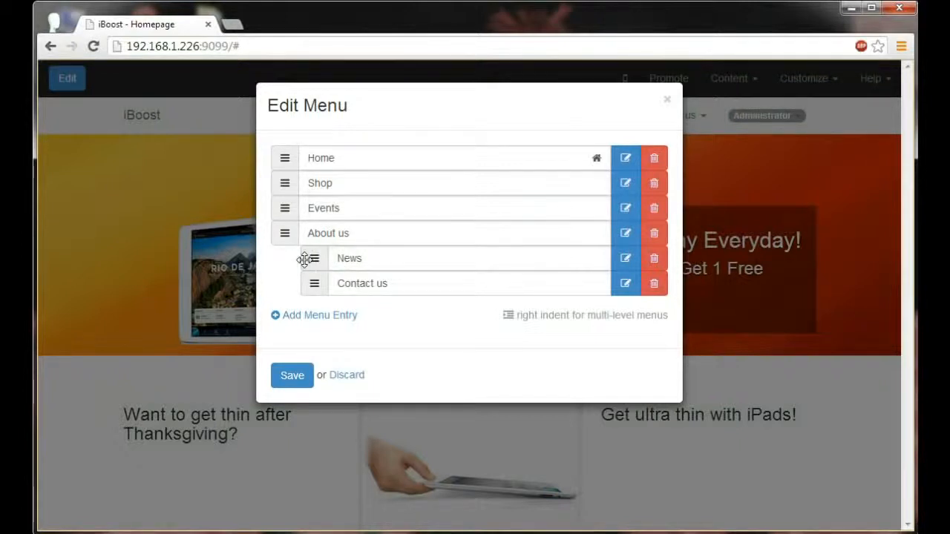
{"action": "left_click_drag", "start_coordinate": [309, 257], "coordinate": [273, 232]}
{"action": "left_click_drag", "start_coordinate": [310, 281], "coordinate": [275, 205]}
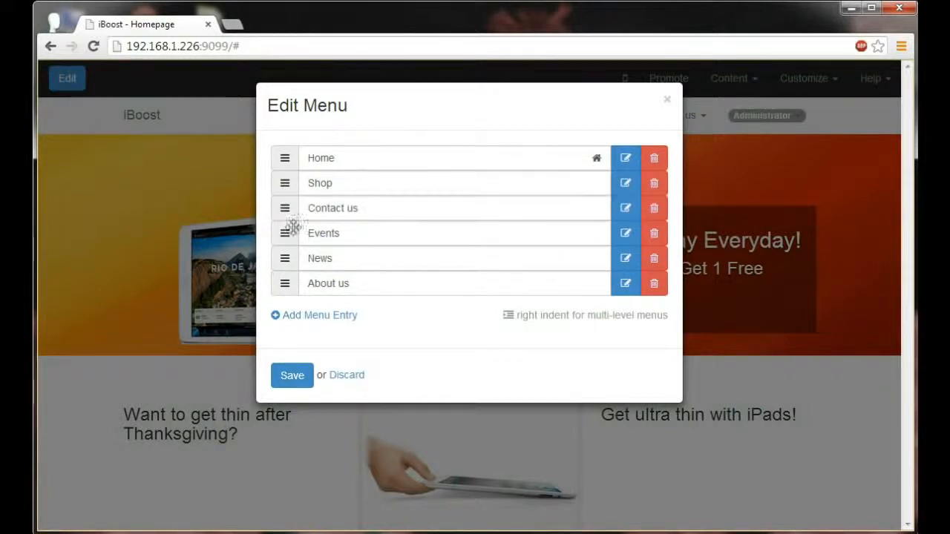
{"action": "left_click", "coordinate": [293, 377]}
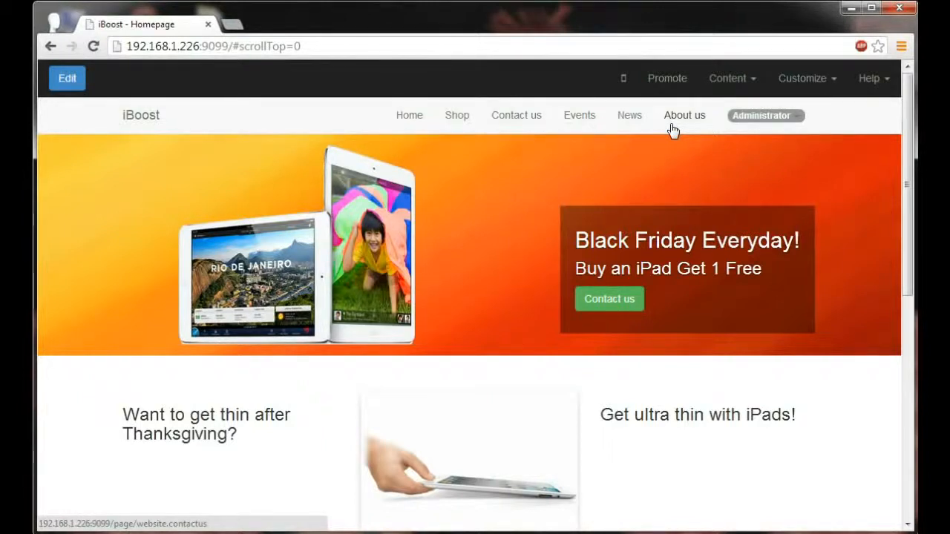
Create a new product named "iMac" from the website.
{"action": "left_click", "coordinate": [724, 77]}
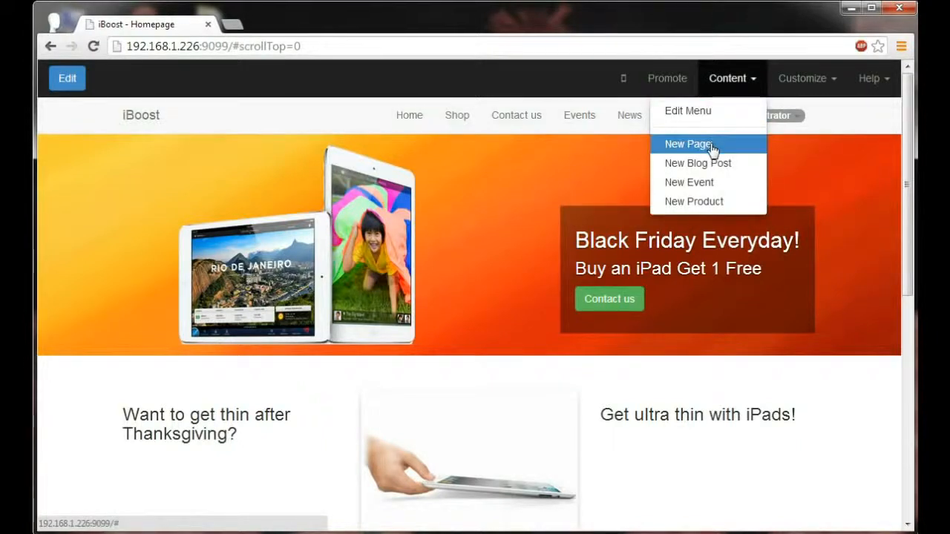
{"action": "left_click", "coordinate": [707, 202]}
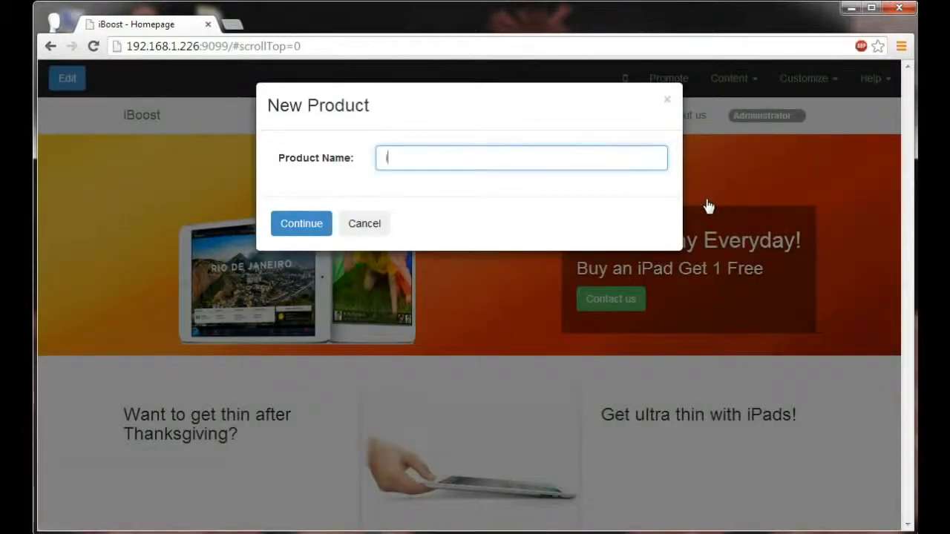
{"action": "type", "text": "iMac"}
{"action": "left_click", "coordinate": [307, 226]}
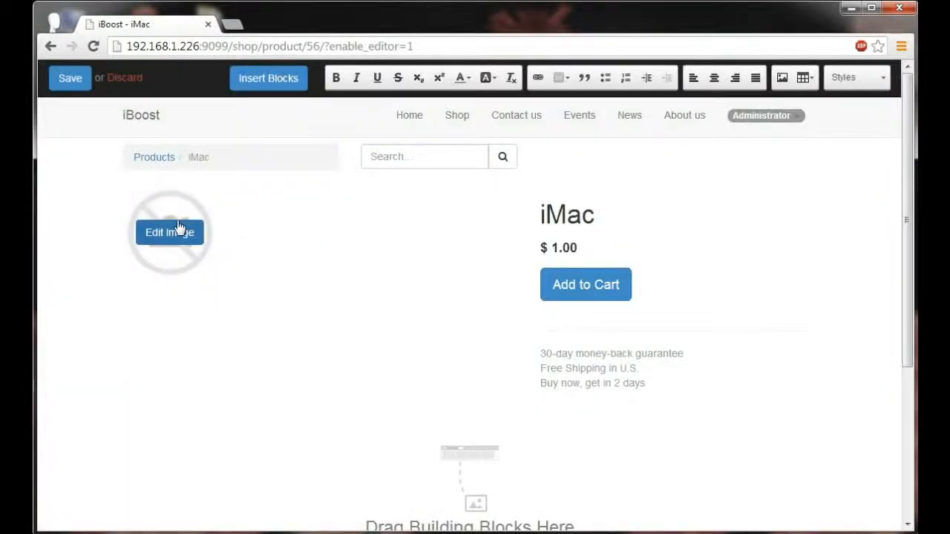
Set the product's image to the existing picture of an iMac with keyboard and mouse.
{"action": "left_click", "coordinate": [178, 233]}
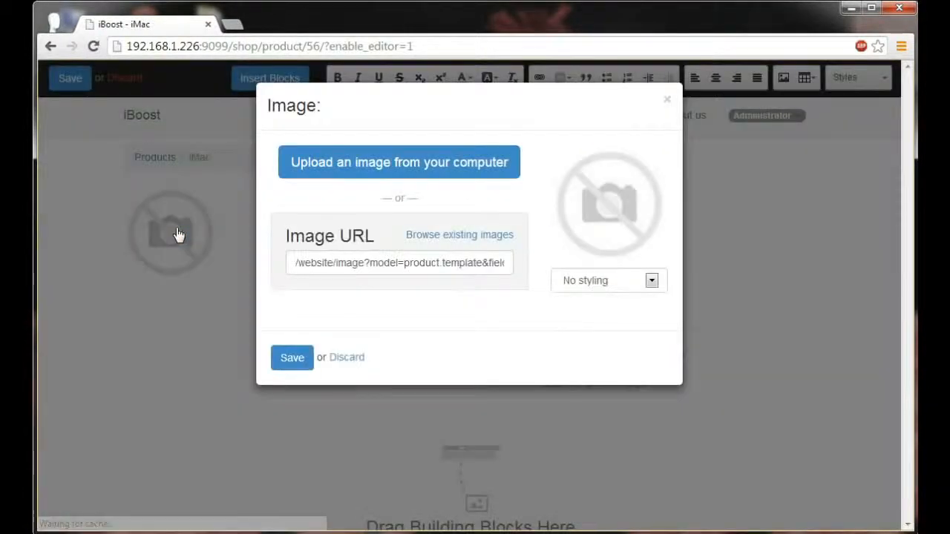
{"action": "left_click", "coordinate": [461, 236]}
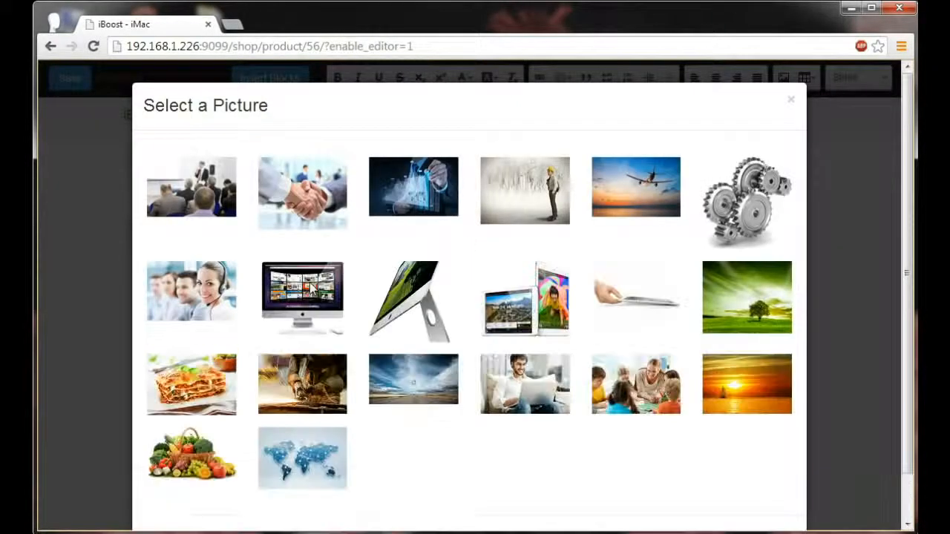
{"action": "left_click", "coordinate": [305, 297]}
{"action": "left_click", "coordinate": [290, 360]}
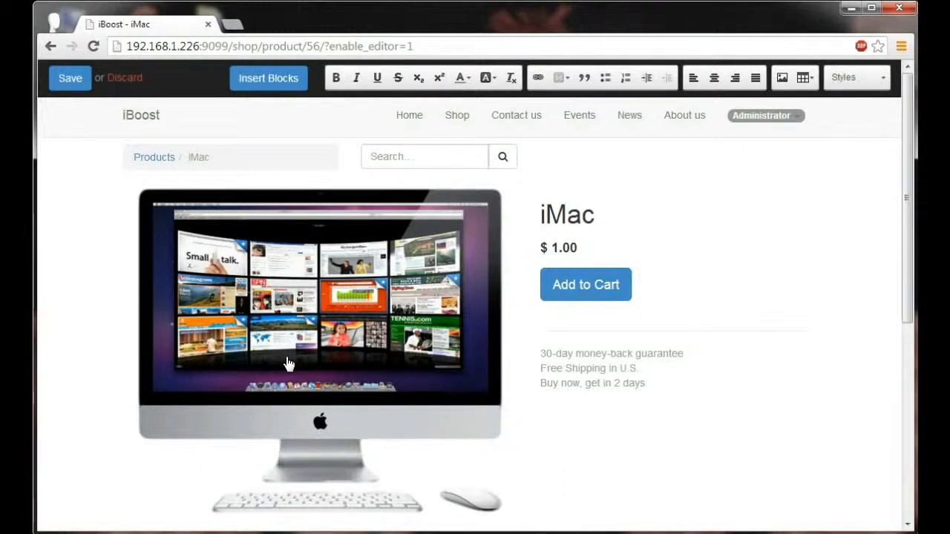
Rename the product heading to "27-inch iMac" and set its price to $1799.00.
{"action": "left_click", "coordinate": [560, 217]}
{"action": "type", "text": "27"}
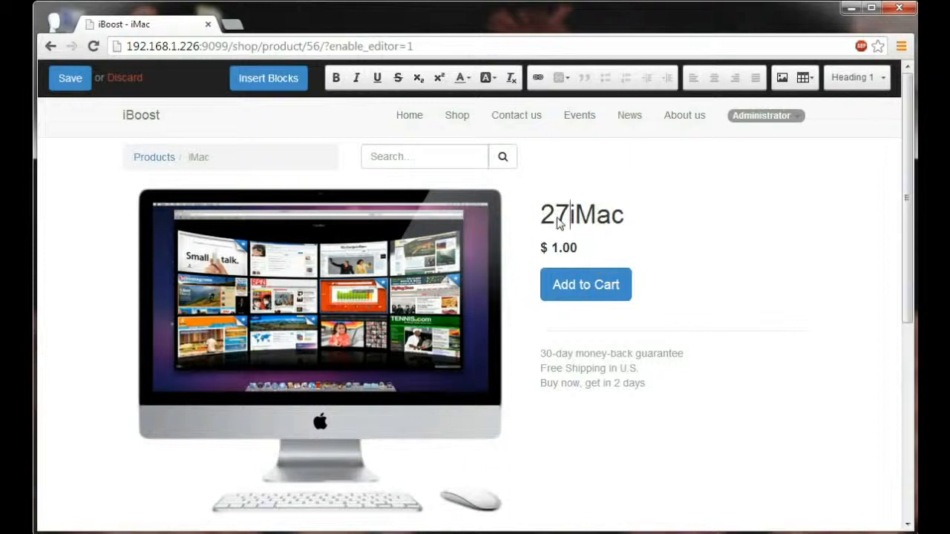
{"action": "type", "text": "-inch"}
{"action": "left_click", "coordinate": [561, 247]}
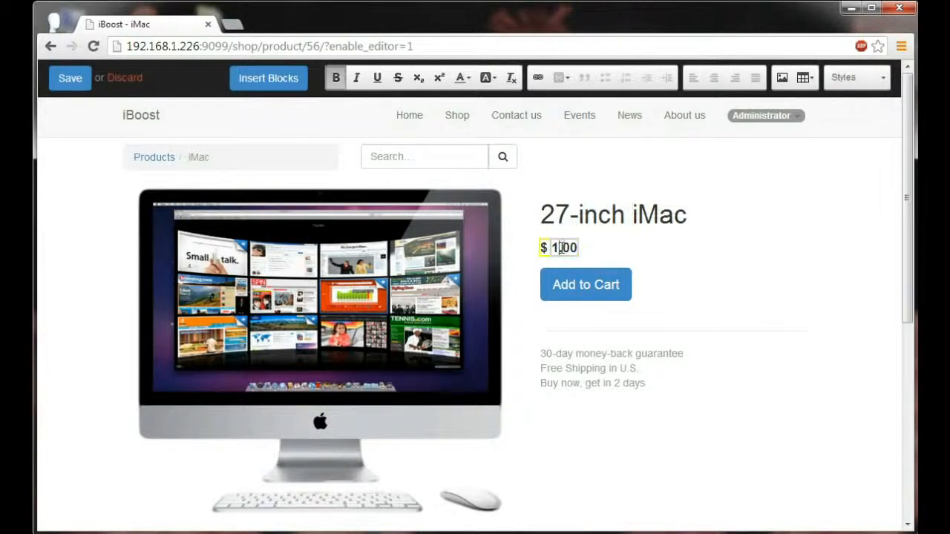
{"action": "type", "text": "799"}
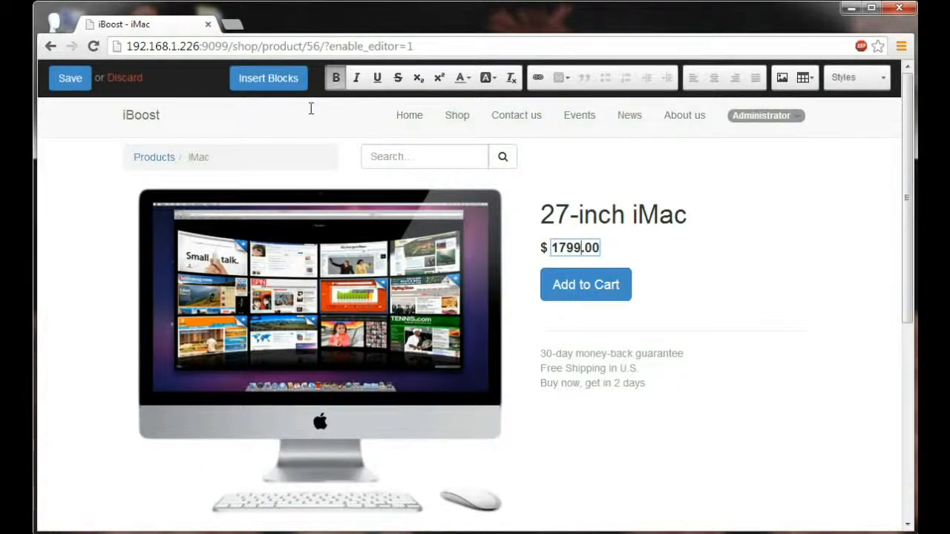
Insert a Text-Image block below the product picture.
{"action": "left_click", "coordinate": [275, 79]}
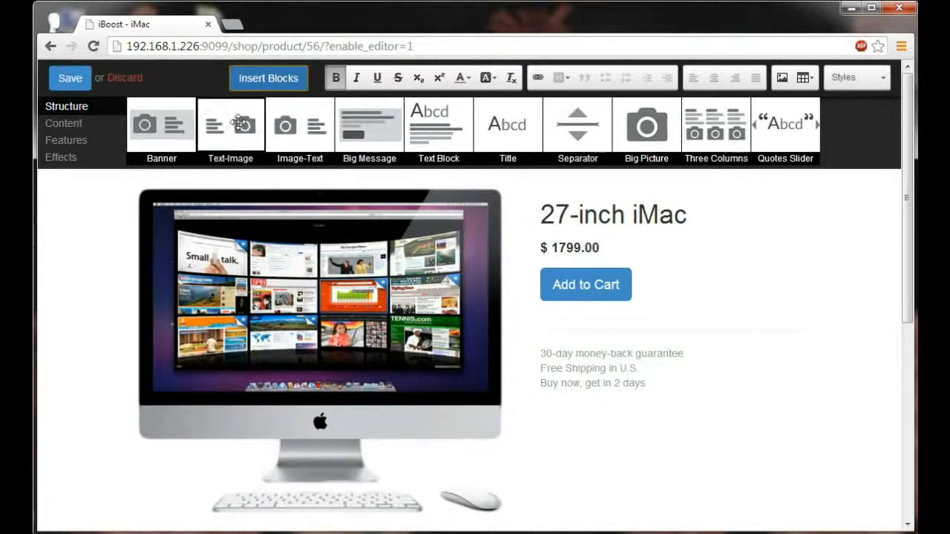
{"action": "left_click_drag", "start_coordinate": [240, 134], "coordinate": [341, 435]}
{"action": "scroll", "coordinate": [341, 436], "scroll_direction": "down", "scroll_amount": 2}
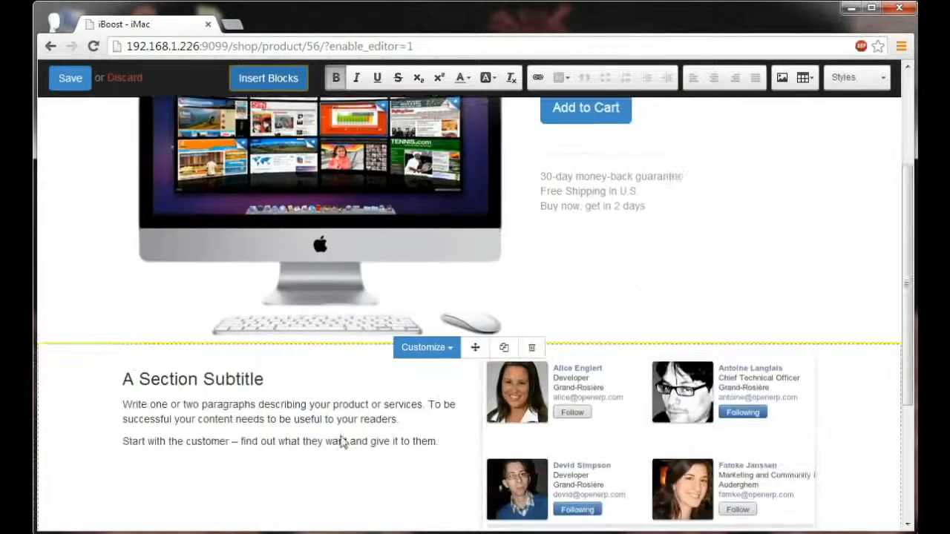
Replace the Text-Image block's picture with the existing image of the tilted iMac seen from the side.
{"action": "left_click", "coordinate": [632, 376]}
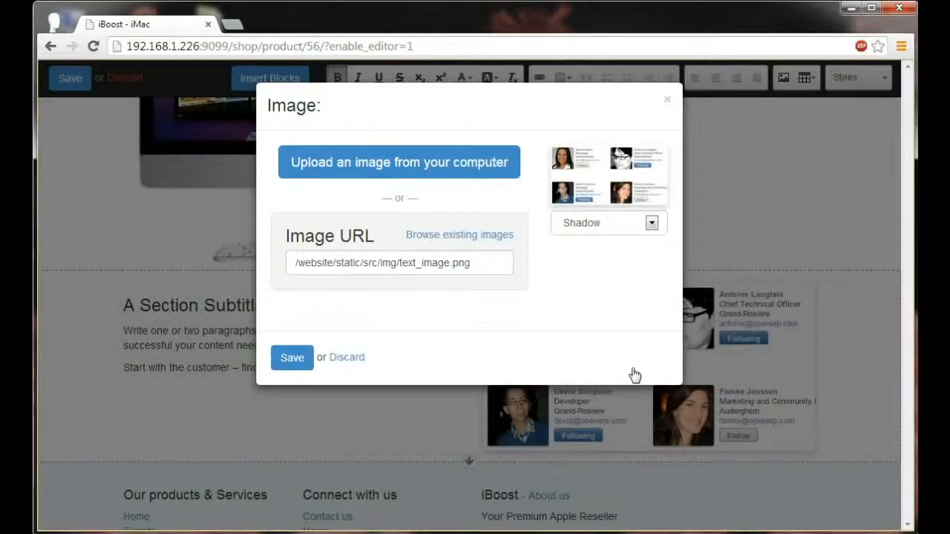
{"action": "left_click", "coordinate": [480, 238]}
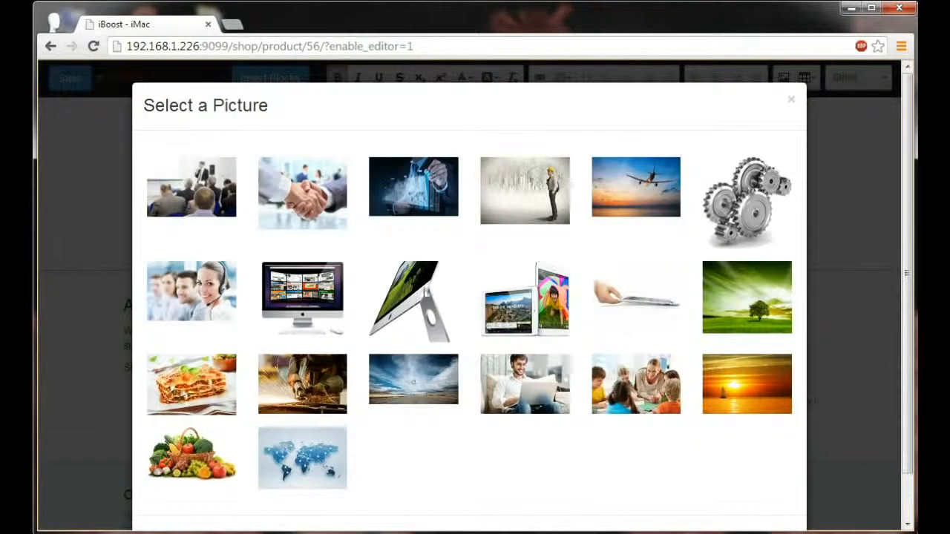
{"action": "left_click", "coordinate": [421, 291]}
{"action": "left_click", "coordinate": [279, 357]}
Remove the Text-Image block's placeholder paragraphs and replace its subtitle with "Performance and design.".
{"action": "left_click", "coordinate": [438, 295]}
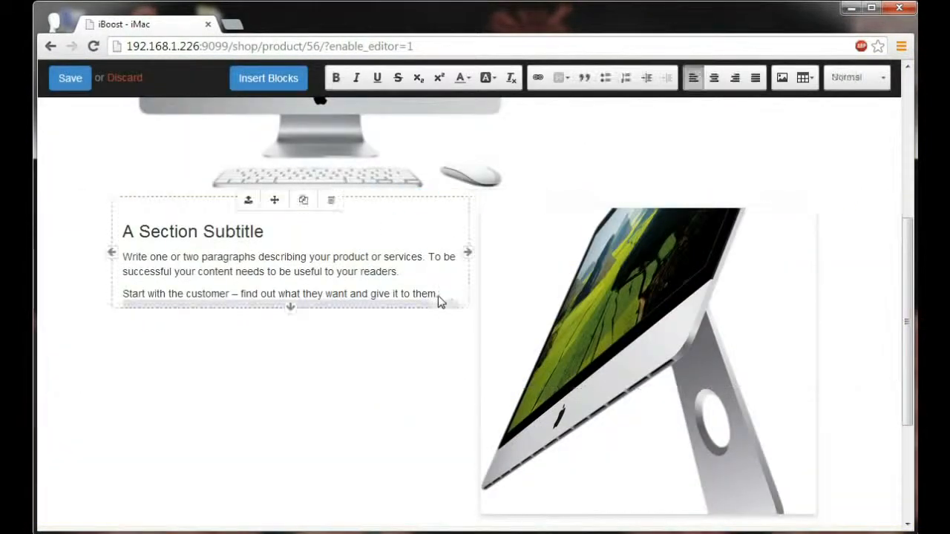
{"action": "left_click_drag", "start_coordinate": [440, 293], "coordinate": [138, 256]}
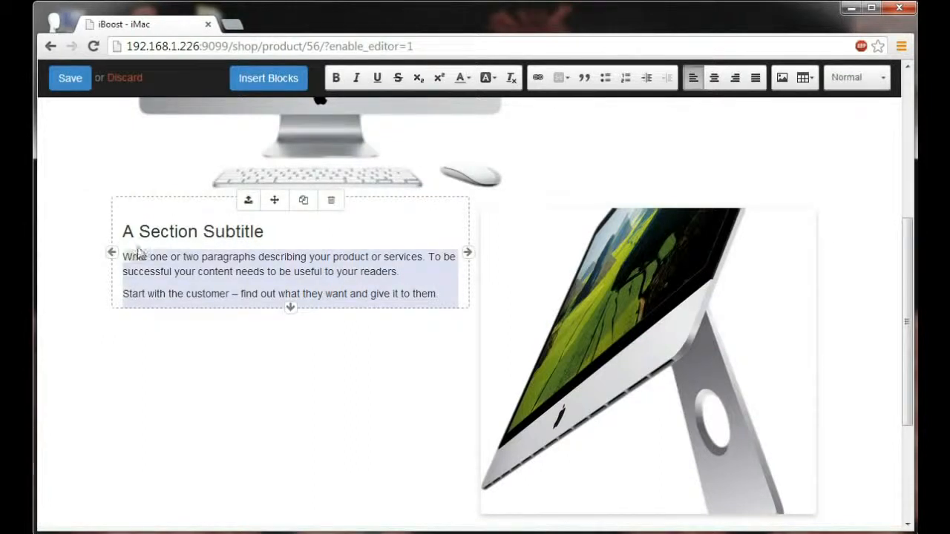
{"action": "key", "text": "BackSpace"}
{"action": "left_click", "coordinate": [266, 233]}
{"action": "left_click_drag", "start_coordinate": [264, 233], "coordinate": [122, 234]}
{"action": "type", "text": "Performance and design."}
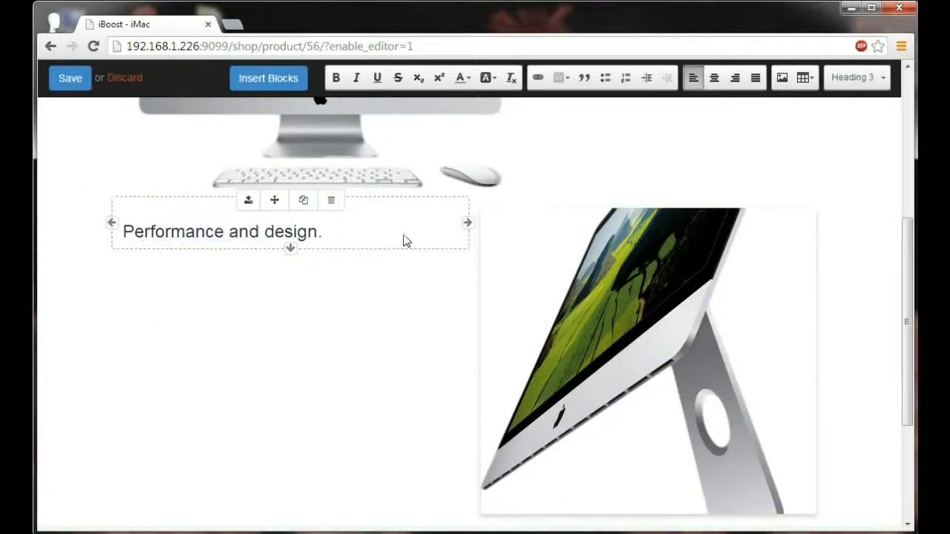
Insert a Big Picture block below the "Performance and design." section.
{"action": "scroll", "coordinate": [404, 240], "scroll_direction": "up", "scroll_amount": 5}
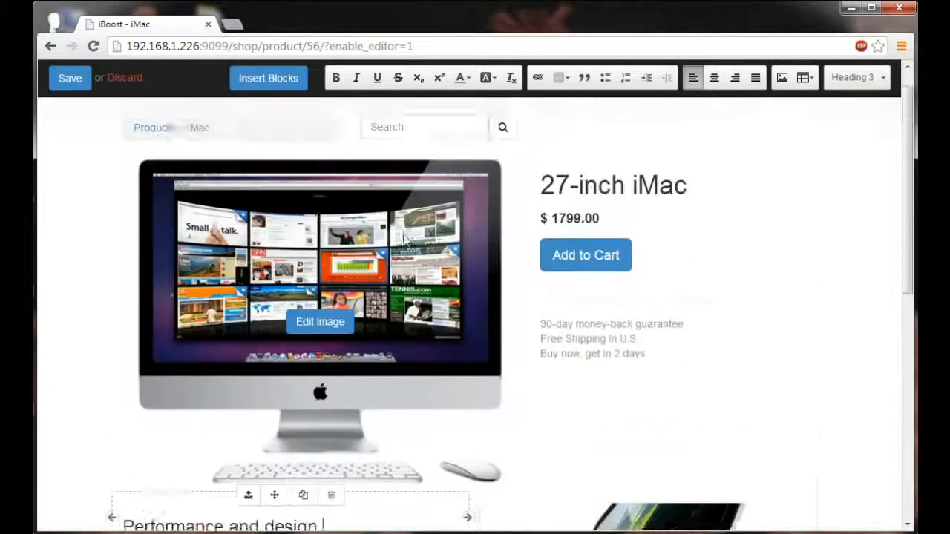
{"action": "left_click", "coordinate": [270, 79]}
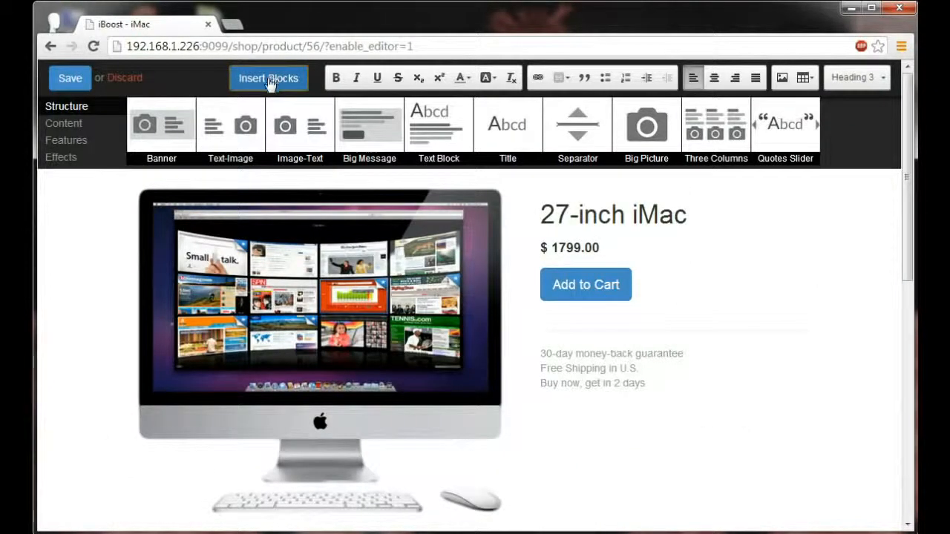
{"action": "left_click_drag", "start_coordinate": [647, 134], "coordinate": [471, 443]}
{"action": "scroll", "coordinate": [526, 399], "scroll_direction": "down", "scroll_amount": 3}
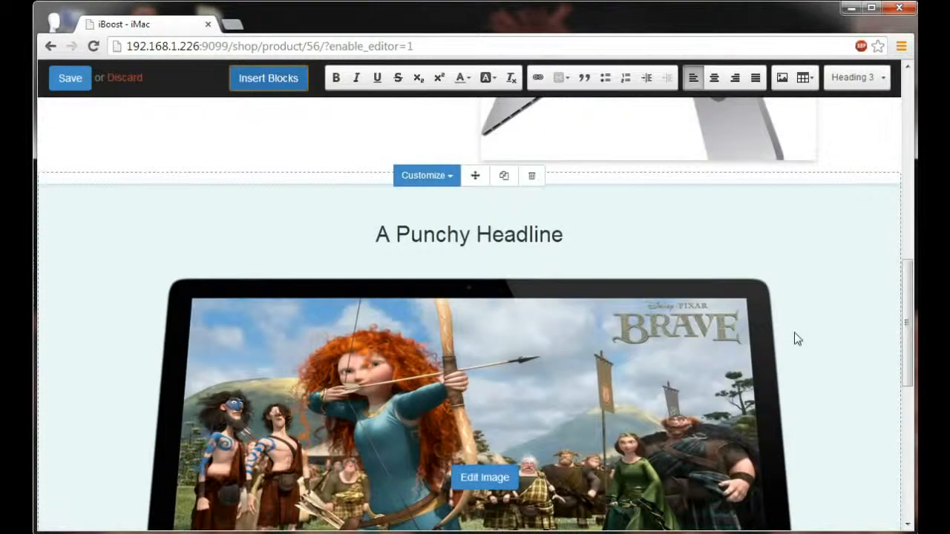
Delete the "A Punchy Headline" title from the Big Picture block.
{"action": "left_click", "coordinate": [567, 238]}
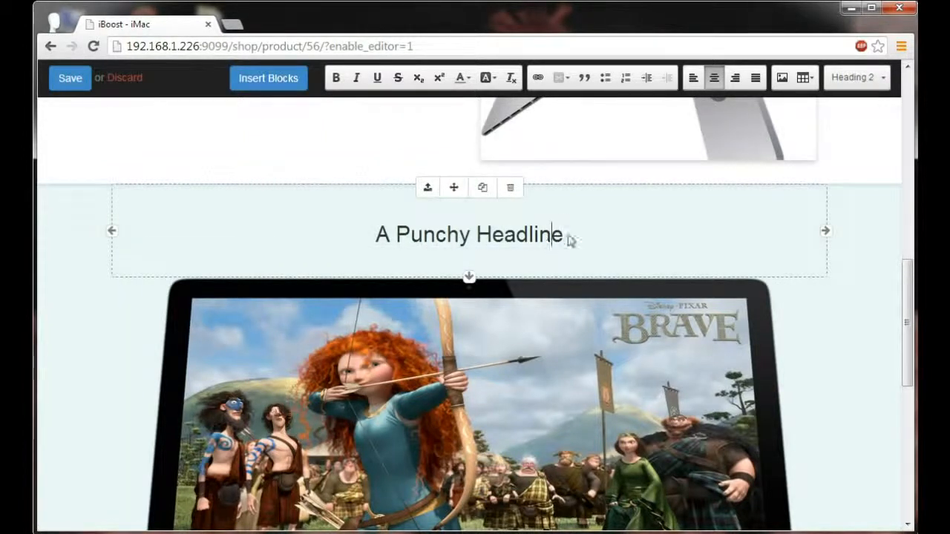
{"action": "left_click_drag", "start_coordinate": [568, 239], "coordinate": [377, 241]}
{"action": "key", "text": "BackSpace"}
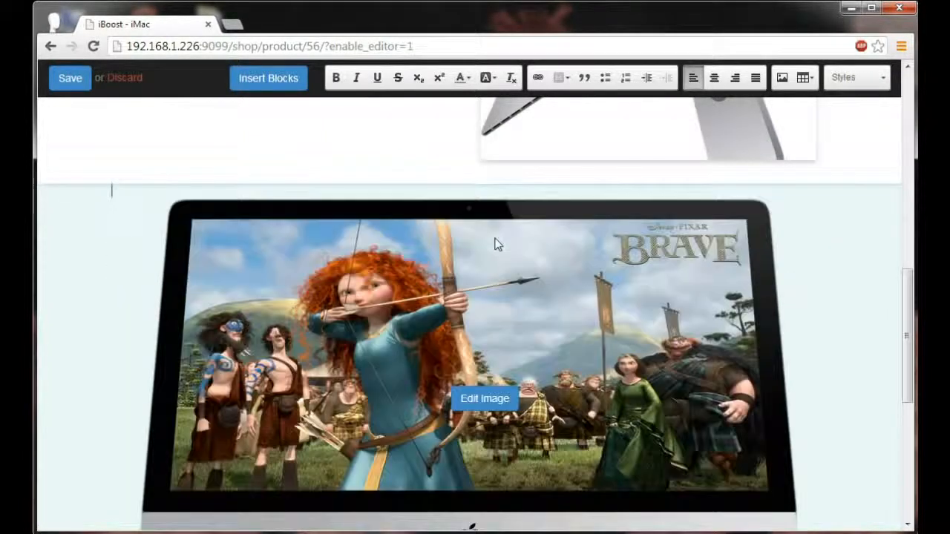
Insert a Comparisons block between the product details and the "Performance and design." section.
{"action": "scroll", "coordinate": [496, 244], "scroll_direction": "down", "scroll_amount": 1}
{"action": "scroll", "coordinate": [587, 227], "scroll_direction": "up", "scroll_amount": 2}
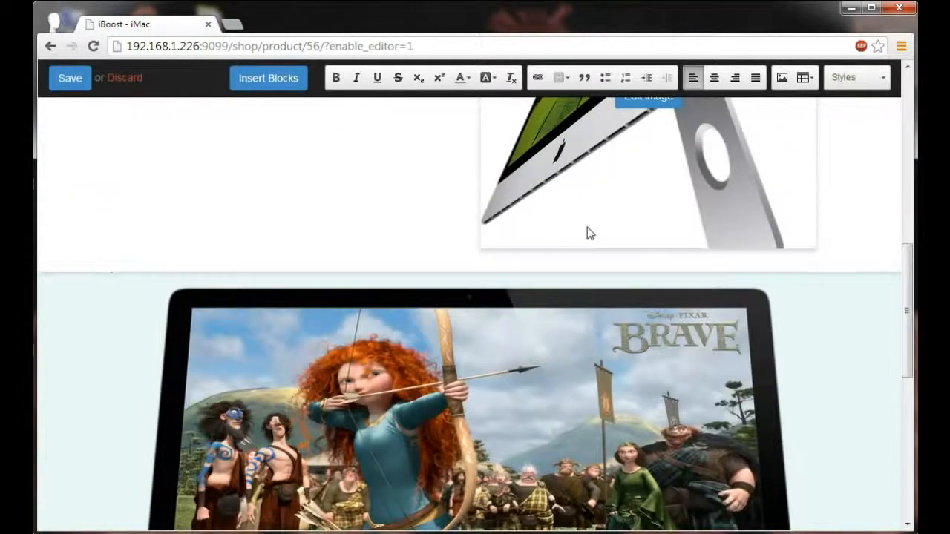
{"action": "scroll", "coordinate": [587, 234], "scroll_direction": "up", "scroll_amount": 7}
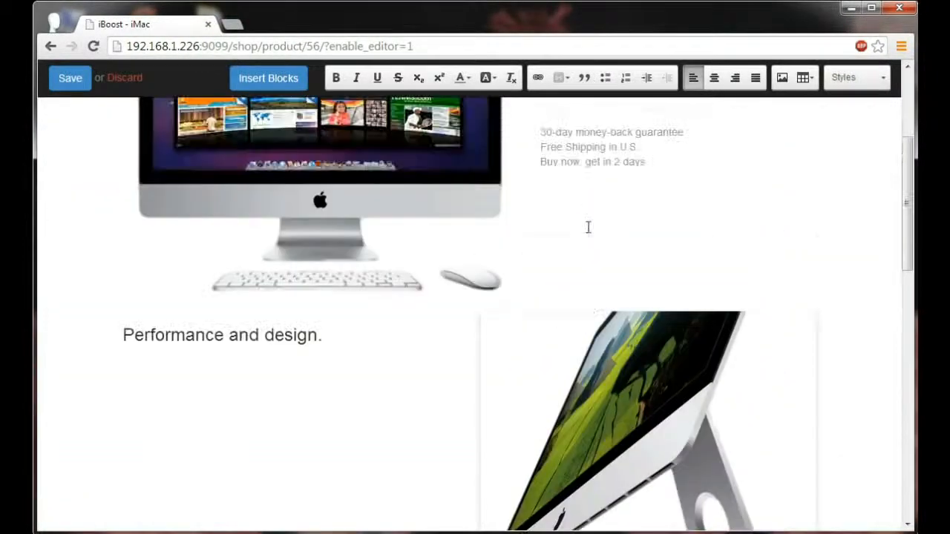
{"action": "scroll", "coordinate": [587, 230], "scroll_direction": "up", "scroll_amount": 1}
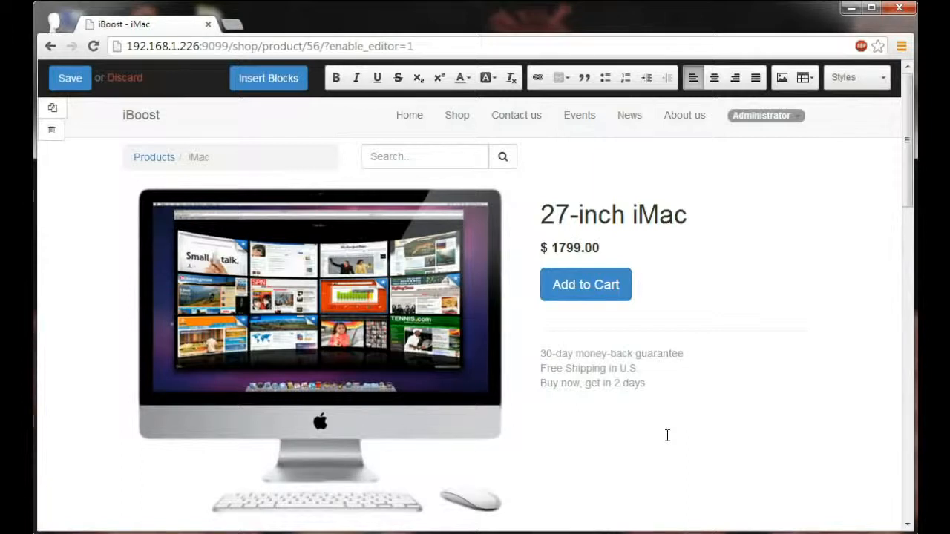
{"action": "left_click", "coordinate": [286, 79]}
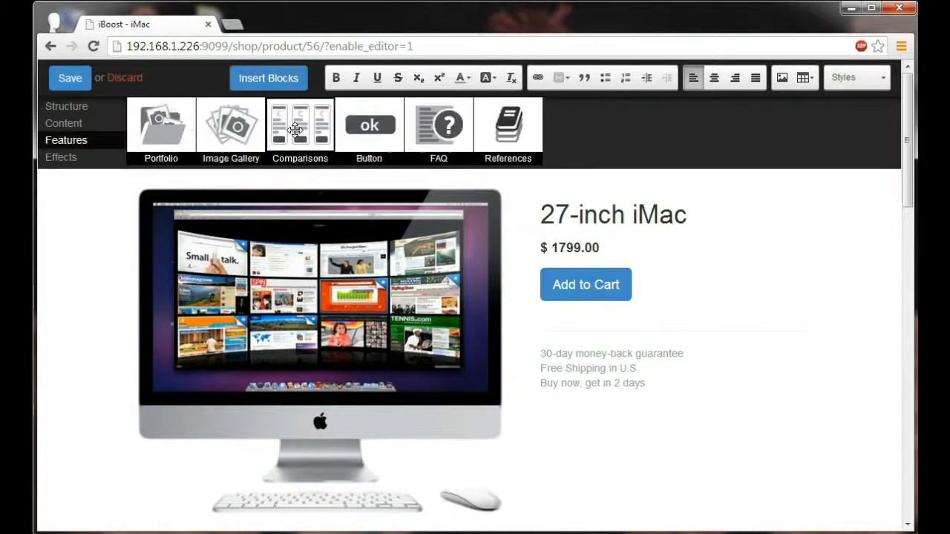
{"action": "left_click_drag", "start_coordinate": [294, 130], "coordinate": [434, 389]}
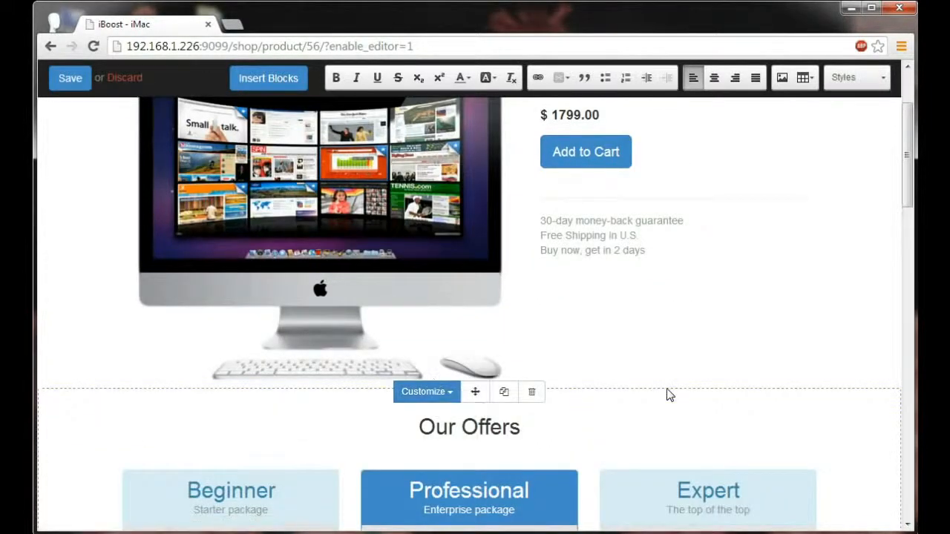
Delete the Expert column from the Our Offers comparison.
{"action": "scroll", "coordinate": [667, 394], "scroll_direction": "down", "scroll_amount": 4}
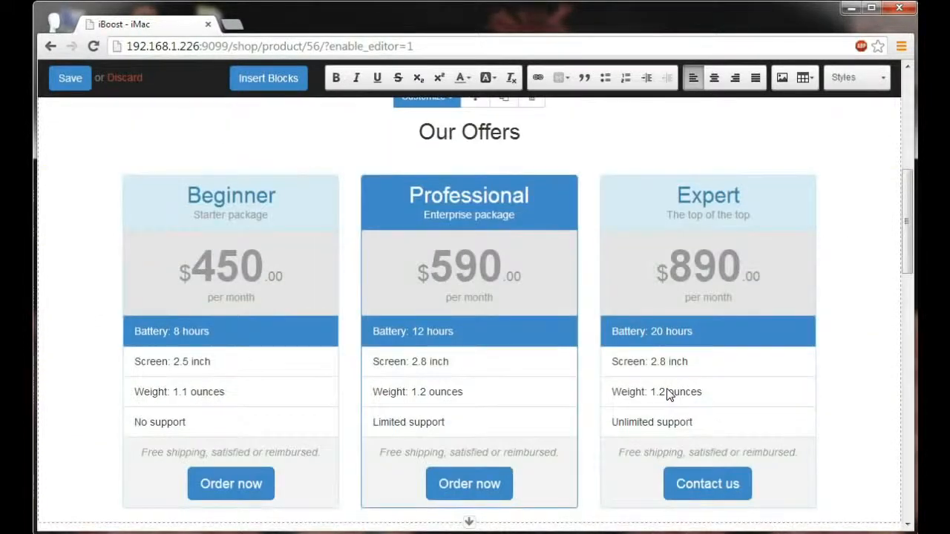
{"action": "left_click", "coordinate": [785, 255]}
{"action": "left_click", "coordinate": [749, 181]}
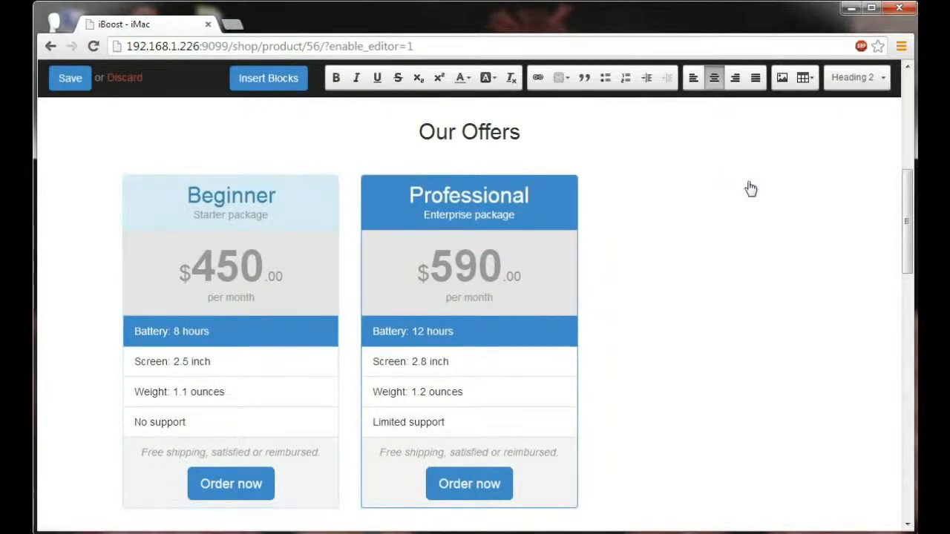
Rename the Beginner offer to "Home" and set its price to $1799.
{"action": "left_click", "coordinate": [270, 205]}
{"action": "double_click", "coordinate": [270, 204]}
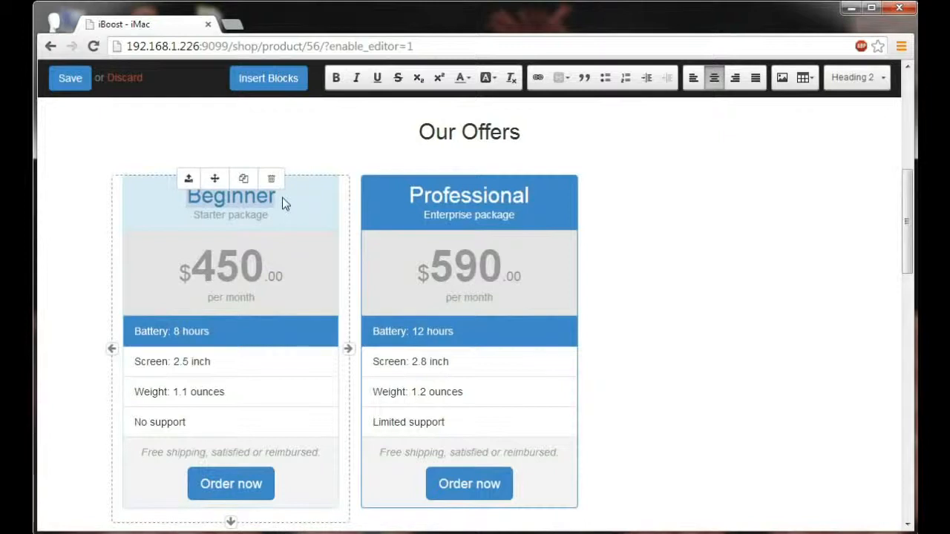
{"action": "type", "text": "Home"}
{"action": "left_click", "coordinate": [257, 272]}
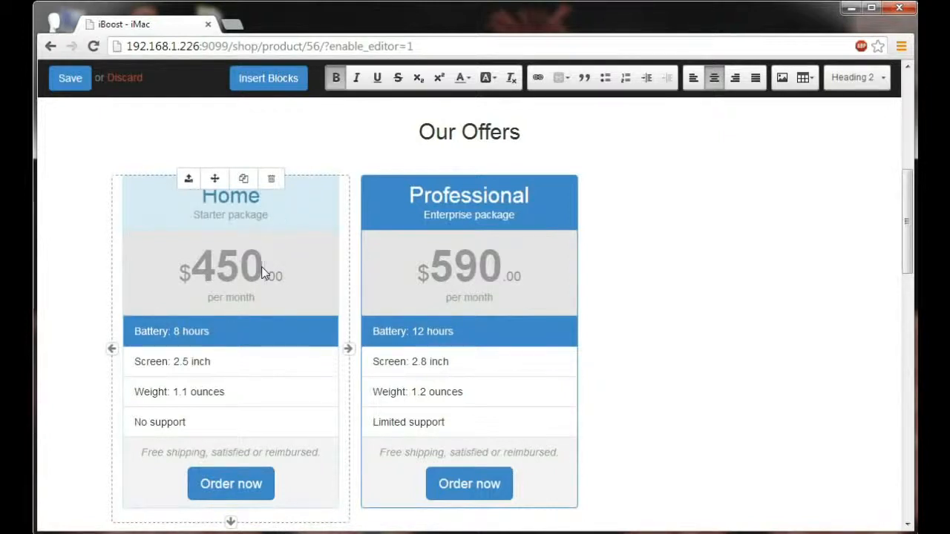
{"action": "key", "text": "BackSpace"}
{"action": "key", "text": "BackSpace"}
{"action": "key", "text": "BackSpace"}
{"action": "type", "text": "1799"}
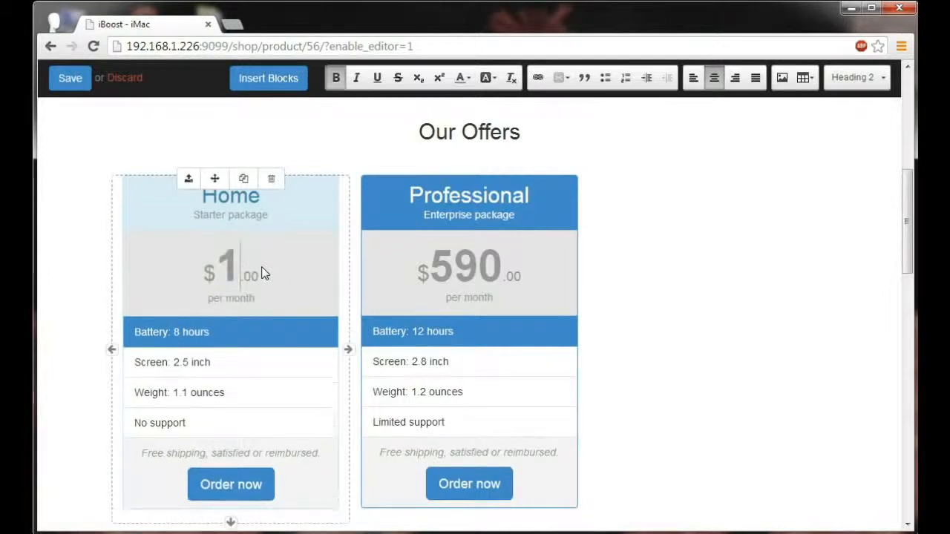
Set the Professional offer's price to $1999.
{"action": "left_click", "coordinate": [509, 275]}
{"action": "key", "text": "BackSpace"}
{"action": "key", "text": "BackSpace"}
{"action": "key", "text": "BackSpace"}
{"action": "type", "text": "1999"}
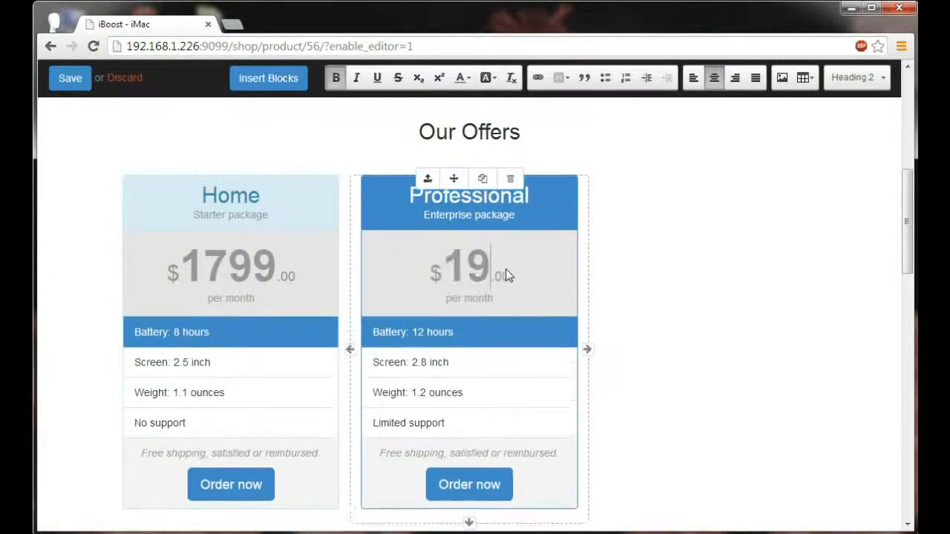
Delete the support row from both the Home and Professional offers.
{"action": "scroll", "coordinate": [297, 334], "scroll_direction": "down", "scroll_amount": 1}
{"action": "left_click", "coordinate": [247, 353]}
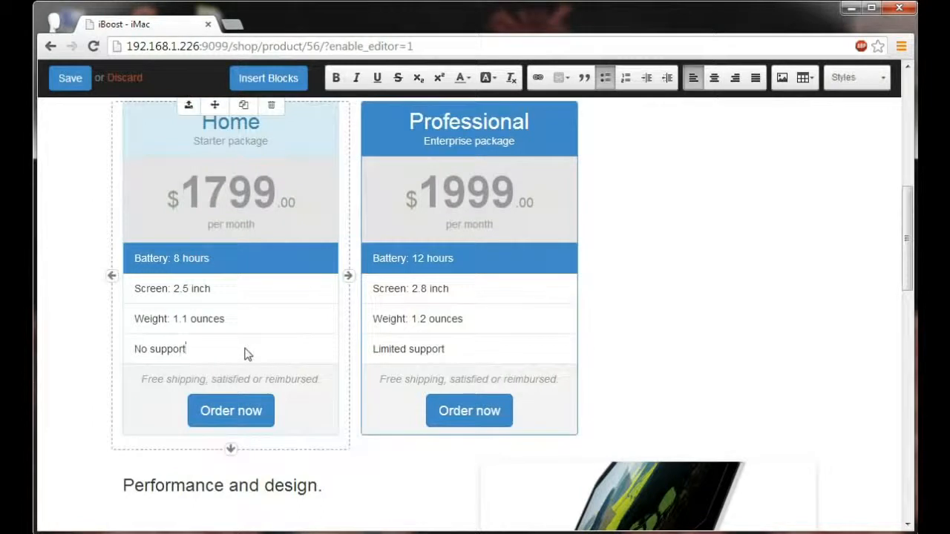
{"action": "key", "text": "BackSpace"}
{"action": "key", "text": "BackSpace"}
{"action": "key", "text": "BackSpace"}
{"action": "key", "text": "BackSpace"}
{"action": "key", "text": "BackSpace"}
{"action": "key", "text": "BackSpace"}
{"action": "key", "text": "BackSpace"}
{"action": "key", "text": "BackSpace"}
{"action": "key", "text": "BackSpace"}
{"action": "key", "text": "BackSpace"}
{"action": "key", "text": "BackSpace"}
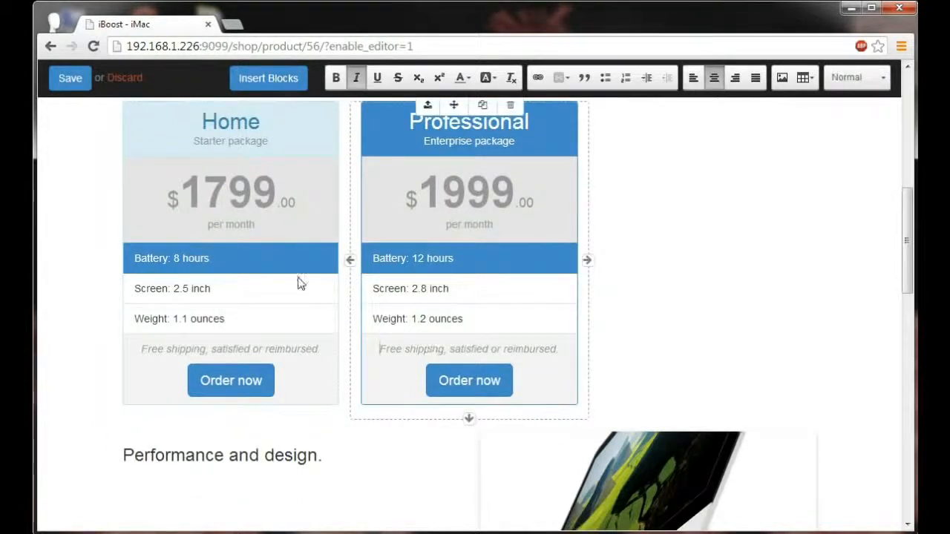
Add a "Graphics: Intel Iris Pro" row below the Screen row in both offers.
{"action": "left_click", "coordinate": [244, 292]}
{"action": "key", "text": "Return"}
{"action": "type", "text": "Graphics: Intel I"}
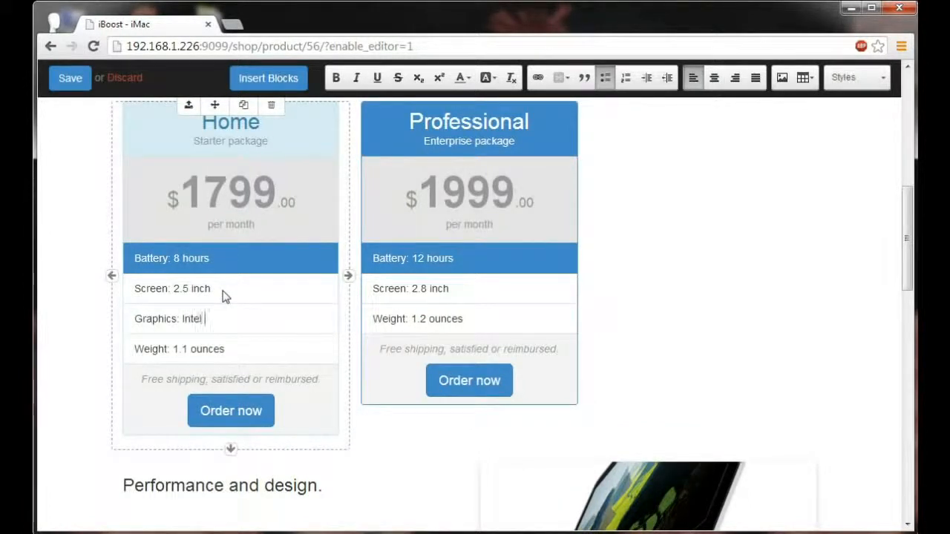
{"action": "type", "text": "ris Pro"}
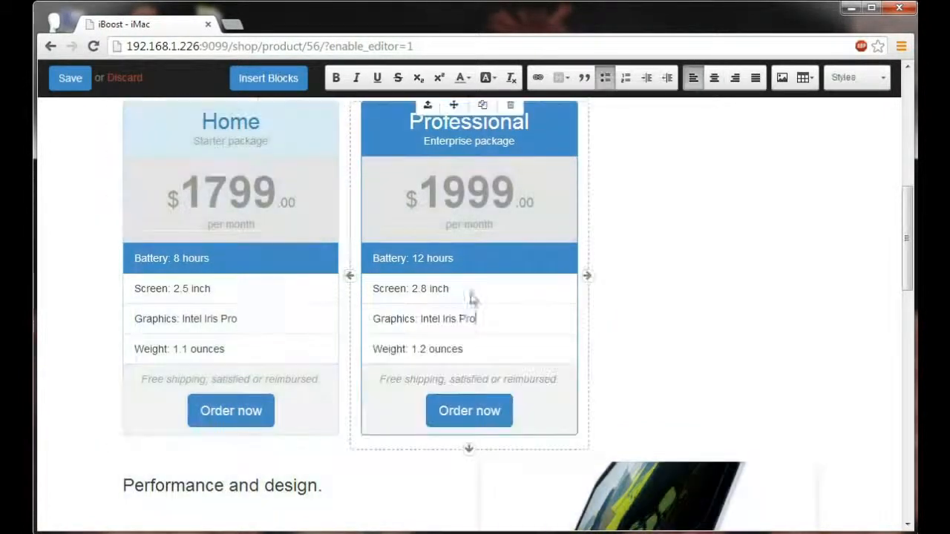
Change the Professional offer's graphics entry to "NVIDIA Geo Force".
{"action": "left_click", "coordinate": [502, 320]}
{"action": "key", "text": "BackSpace"}
{"action": "key", "text": "BackSpace"}
{"action": "key", "text": "BackSpace"}
{"action": "key", "text": "BackSpace"}
{"action": "key", "text": "BackSpace"}
{"action": "key", "text": "BackSpace"}
{"action": "key", "text": "BackSpace"}
{"action": "key", "text": "BackSpace"}
{"action": "key", "text": "BackSpace"}
{"action": "key", "text": "BackSpace"}
{"action": "key", "text": "BackSpace"}
{"action": "key", "text": "BackSpace"}
{"action": "key", "text": "BackSpace"}
{"action": "key", "text": "BackSpace"}
{"action": "type", "text": "NVIDIA Geo Force"}
{"action": "scroll", "coordinate": [512, 311], "scroll_direction": "down", "scroll_amount": 1}
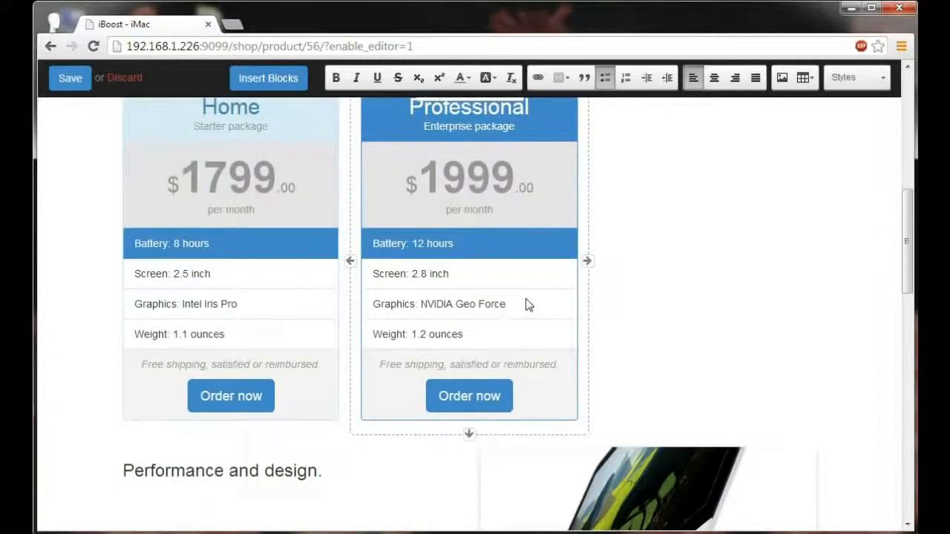
Save the product page edits and publish the 27-inch iMac product.
{"action": "scroll", "coordinate": [526, 304], "scroll_direction": "up", "scroll_amount": 7}
{"action": "left_click", "coordinate": [83, 83]}
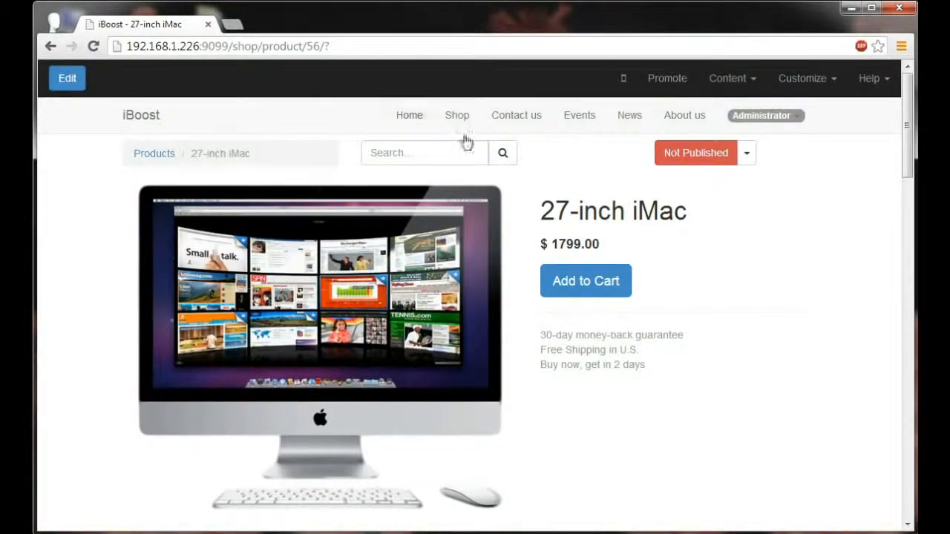
{"action": "left_click", "coordinate": [682, 159]}
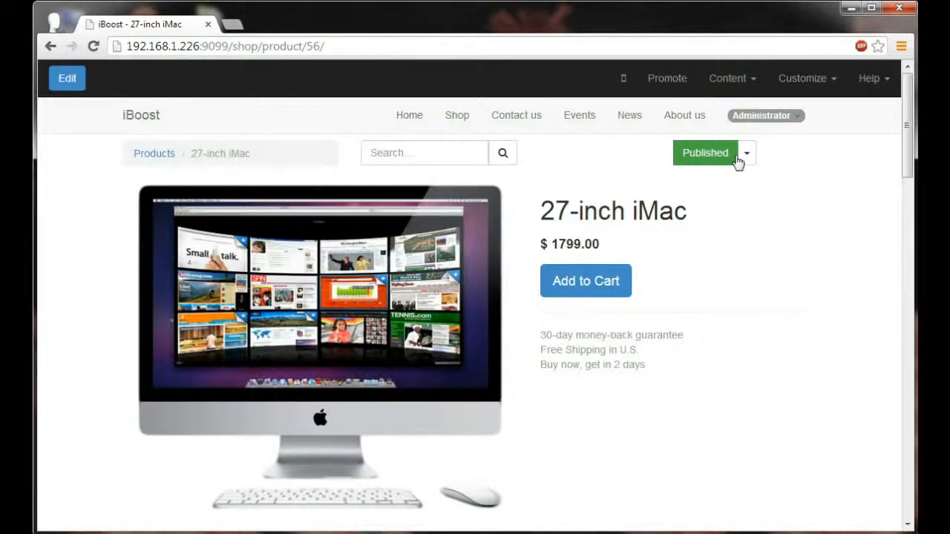
Open the mobile preview of the product page and expand its navigation menu.
{"action": "left_click", "coordinate": [624, 87]}
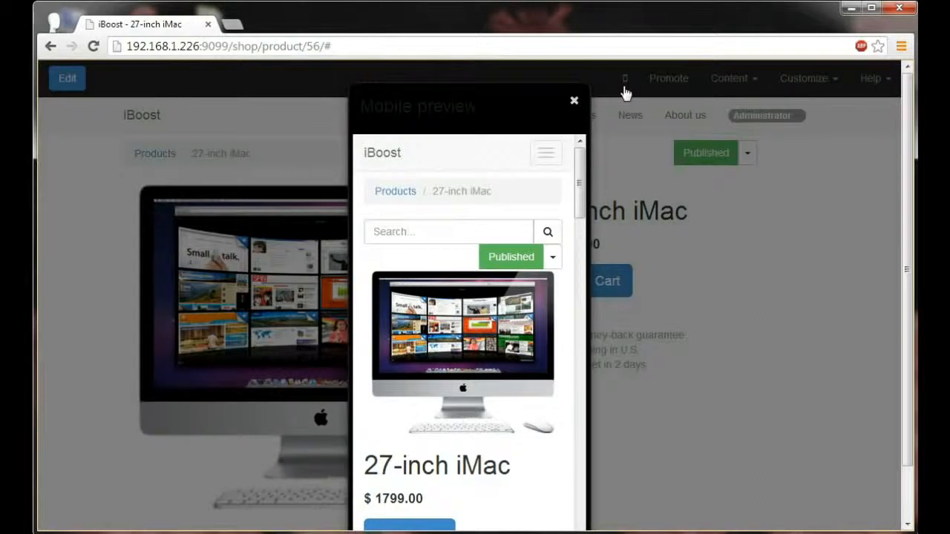
{"action": "left_click", "coordinate": [555, 159]}
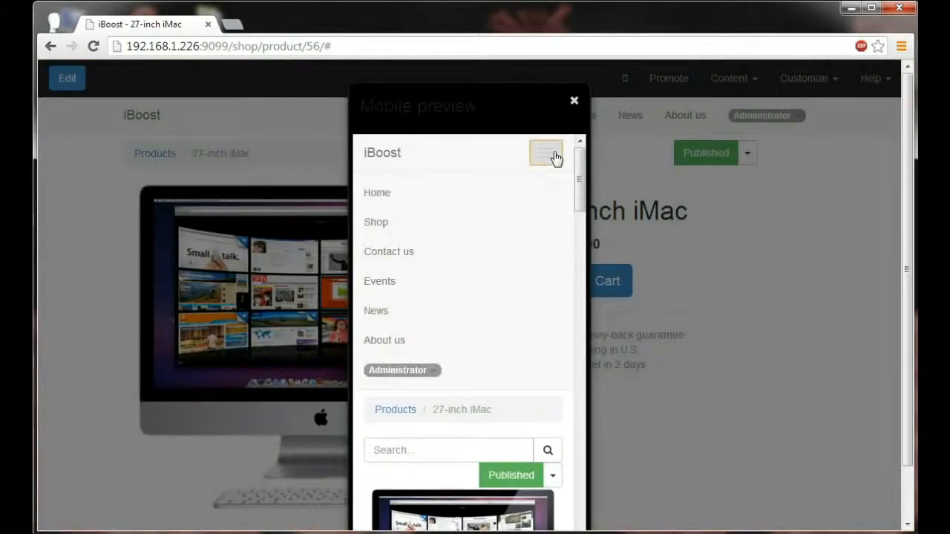
Collapse the navigation menu in the mobile preview, examine the product page from top to footer and back, and close the preview.
{"action": "left_click", "coordinate": [555, 158]}
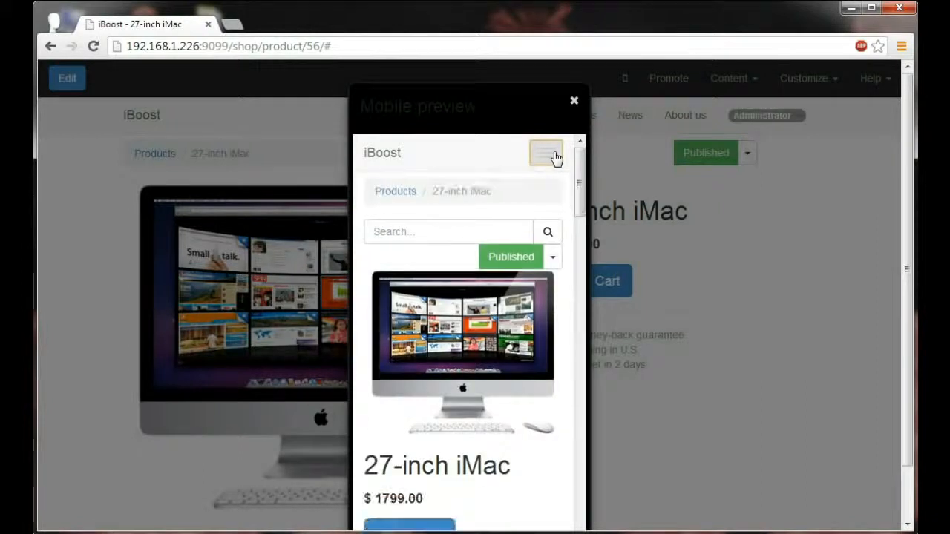
{"action": "scroll", "coordinate": [520, 213], "scroll_direction": "down", "scroll_amount": 3}
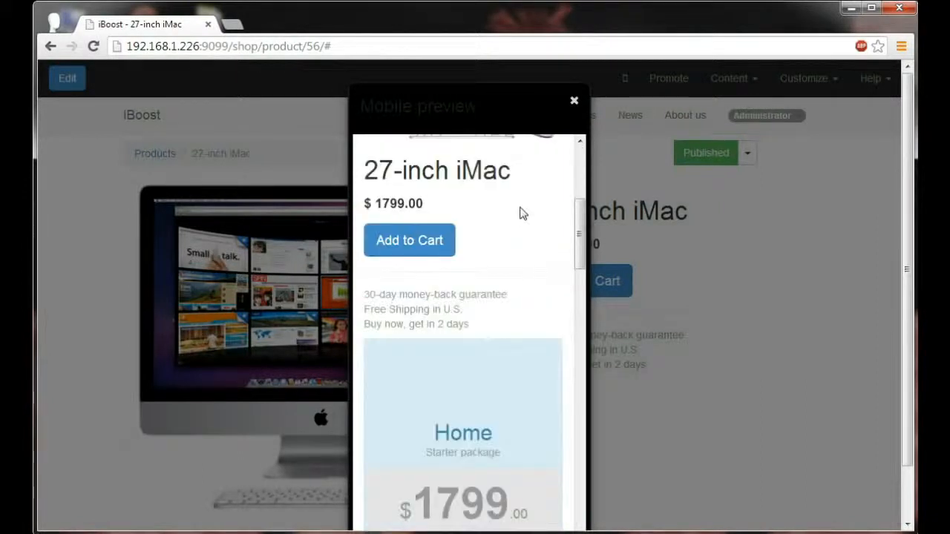
{"action": "scroll", "coordinate": [438, 241], "scroll_direction": "down", "scroll_amount": 10}
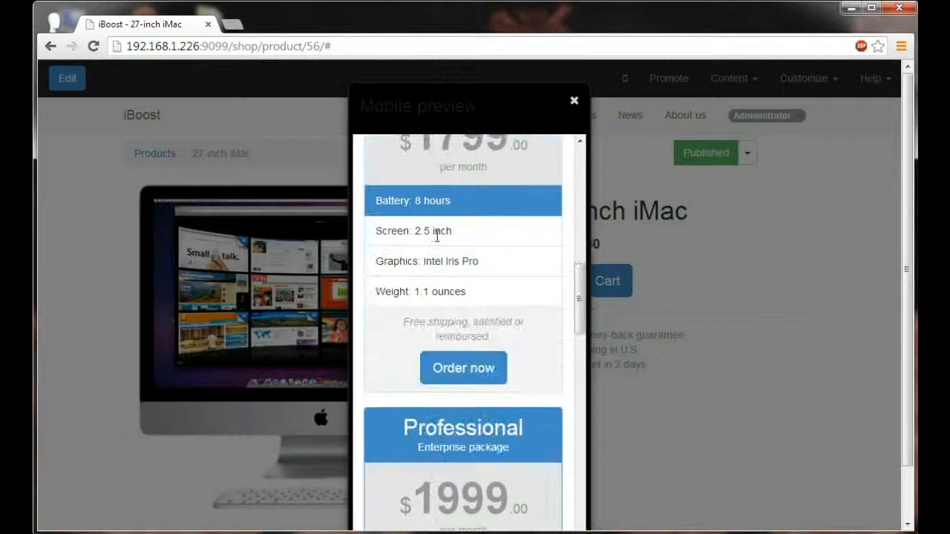
{"action": "scroll", "coordinate": [438, 241], "scroll_direction": "down", "scroll_amount": 8}
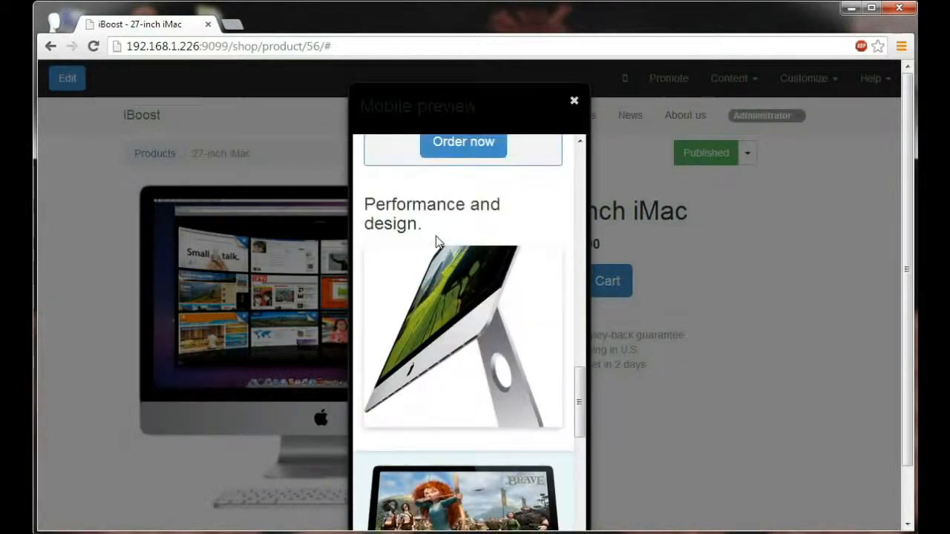
{"action": "scroll", "coordinate": [438, 242], "scroll_direction": "down", "scroll_amount": 4}
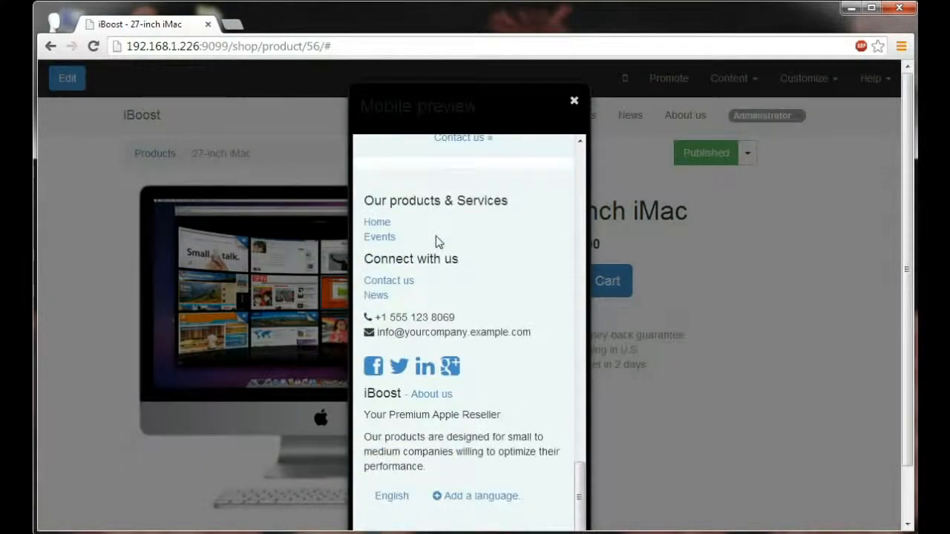
{"action": "scroll", "coordinate": [437, 241], "scroll_direction": "up", "scroll_amount": 10}
{"action": "scroll", "coordinate": [437, 236], "scroll_direction": "up", "scroll_amount": 2}
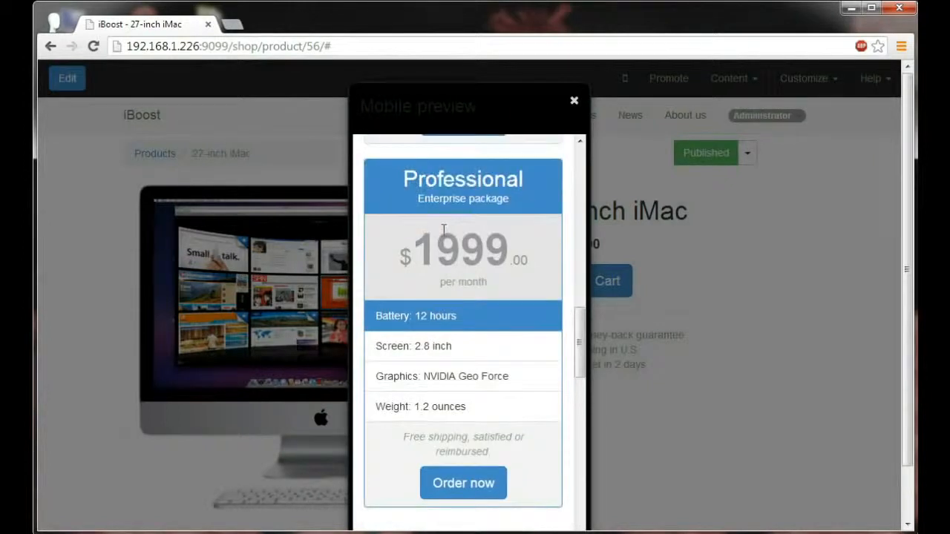
{"action": "scroll", "coordinate": [443, 230], "scroll_direction": "up", "scroll_amount": 6}
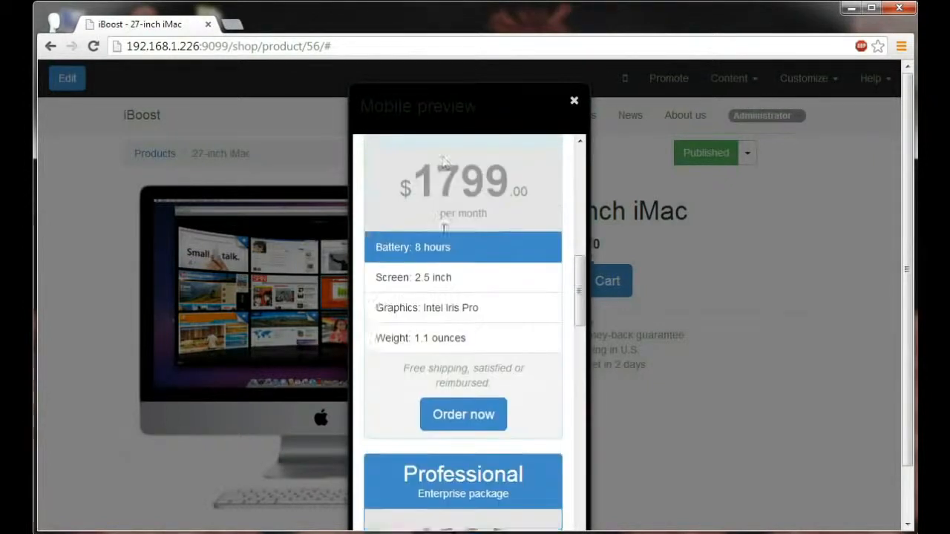
{"action": "scroll", "coordinate": [443, 230], "scroll_direction": "up", "scroll_amount": 1}
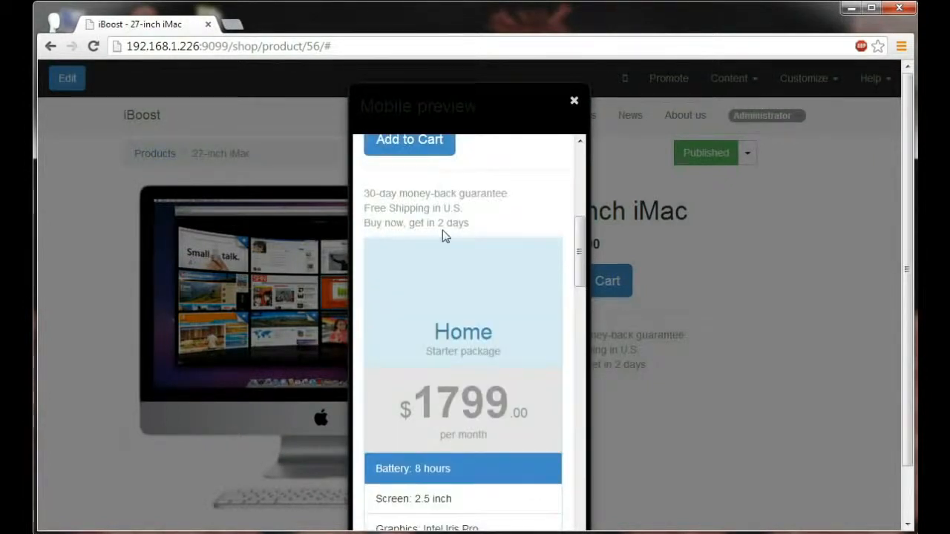
{"action": "scroll", "coordinate": [443, 230], "scroll_direction": "up", "scroll_amount": 5}
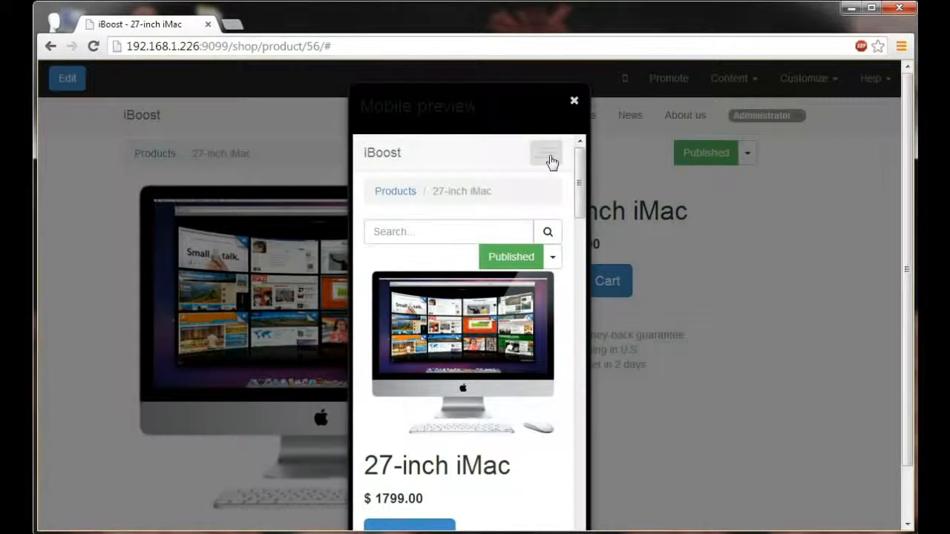
{"action": "left_click", "coordinate": [573, 100]}
Open the Shop page in edit mode.
{"action": "left_click", "coordinate": [454, 116]}
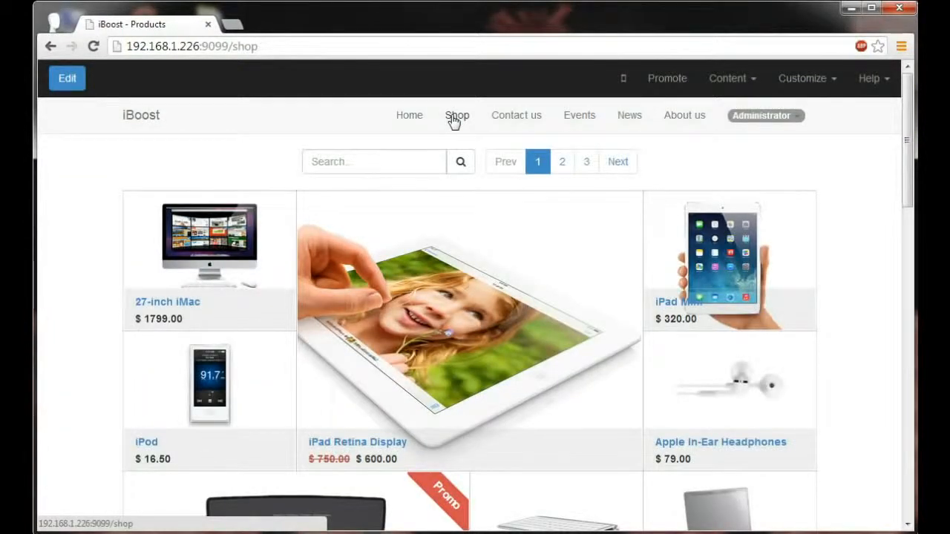
{"action": "left_click", "coordinate": [69, 80]}
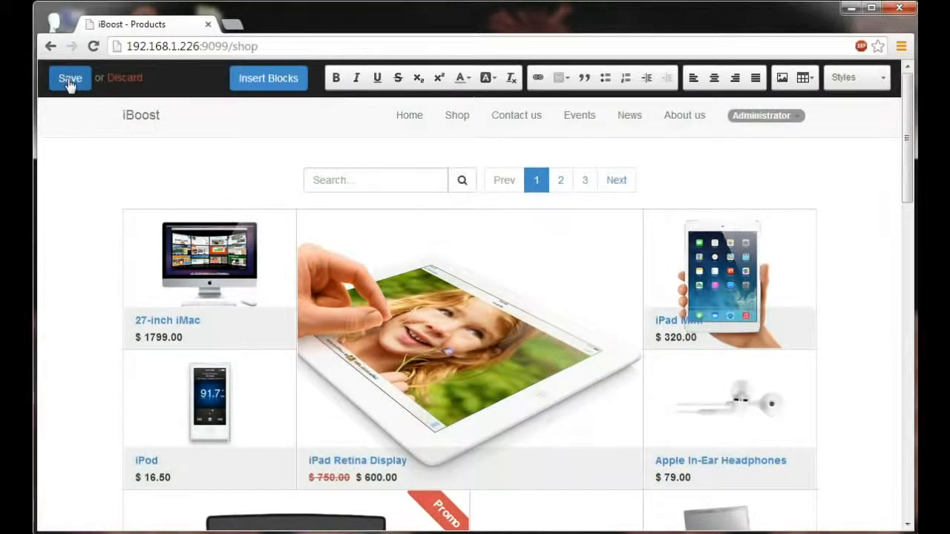
Rename the 27-inch iMac in the product grid to "21.5-inch iMac" and set its price to 1299.00.
{"action": "left_click", "coordinate": [147, 321]}
{"action": "key", "text": "BackSpace"}
{"action": "type", "text": "1.5"}
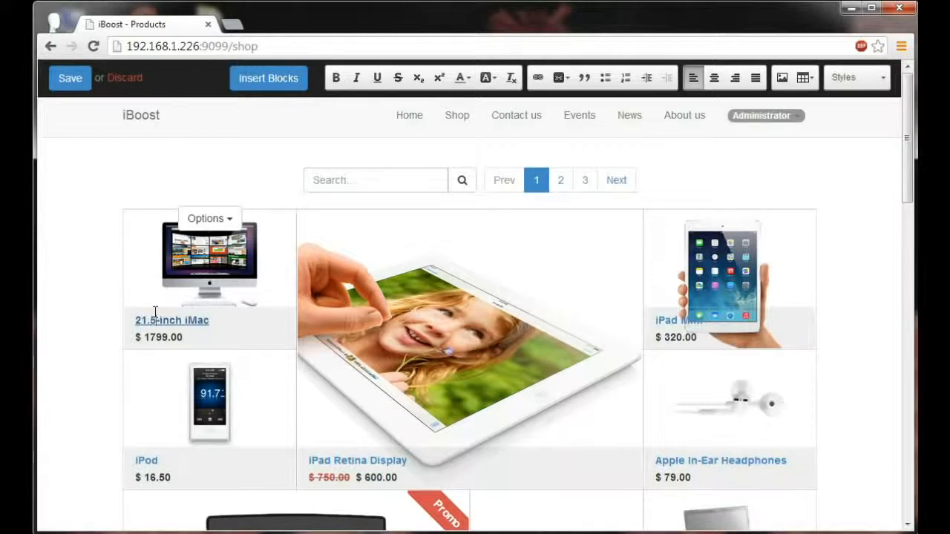
{"action": "left_click", "coordinate": [144, 339]}
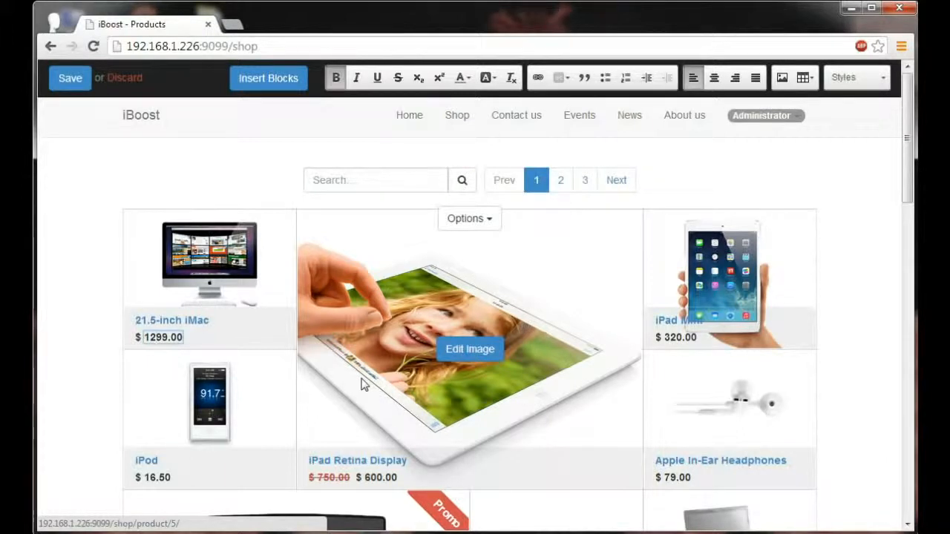
Set the iMac tile's size in the product grid to 3 by 3 cells and save the shop page.
{"action": "left_click", "coordinate": [150, 257]}
{"action": "left_click", "coordinate": [202, 218]}
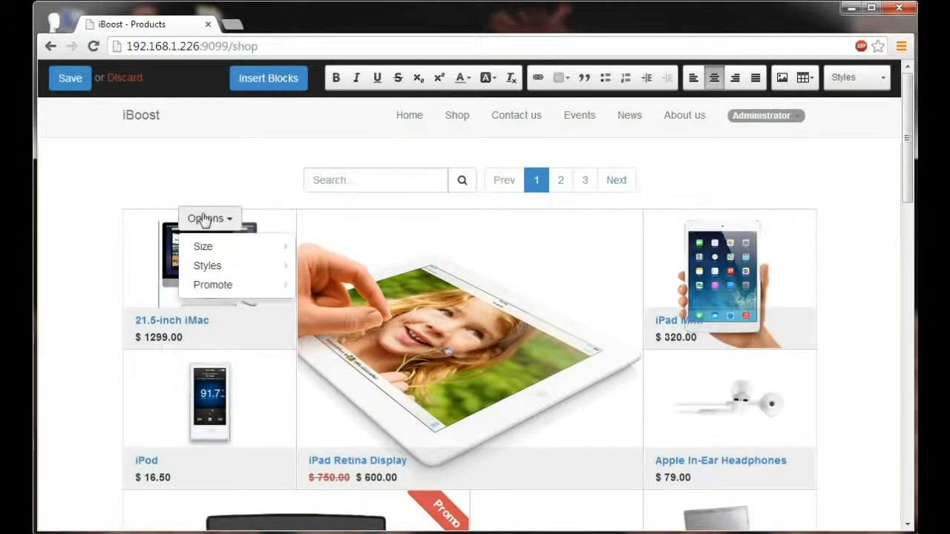
{"action": "mouse_move", "coordinate": [215, 248]}
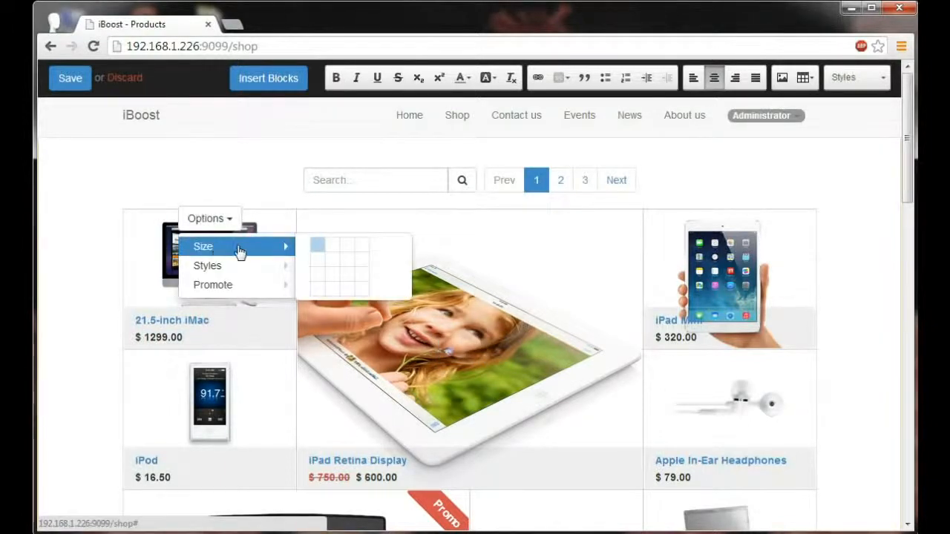
{"action": "left_click", "coordinate": [346, 280]}
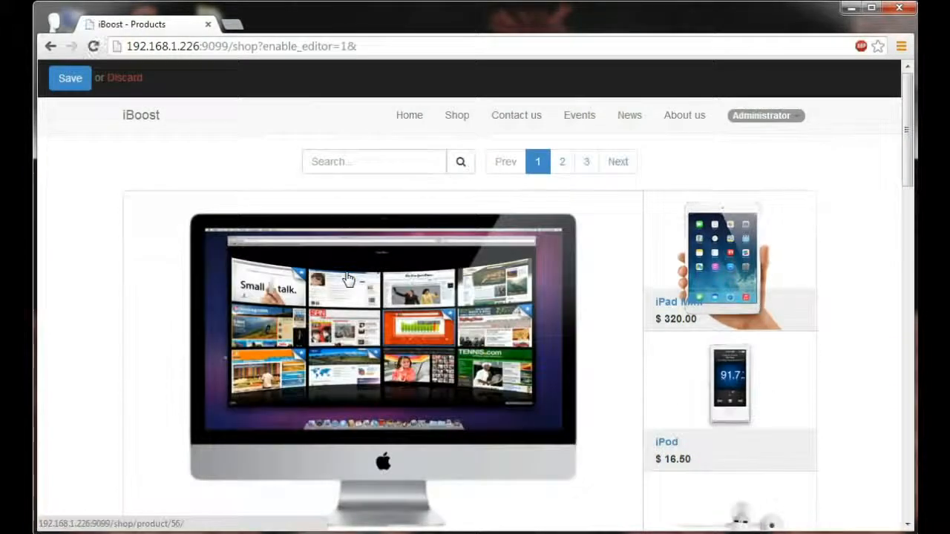
{"action": "scroll", "coordinate": [348, 277], "scroll_direction": "down", "scroll_amount": 1}
{"action": "mouse_move", "coordinate": [710, 326]}
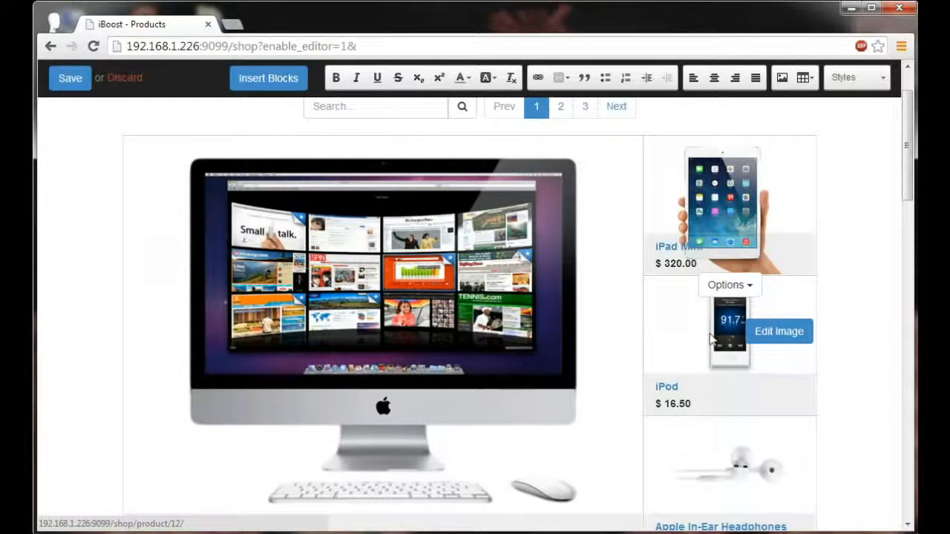
{"action": "scroll", "coordinate": [710, 337], "scroll_direction": "up", "scroll_amount": 1}
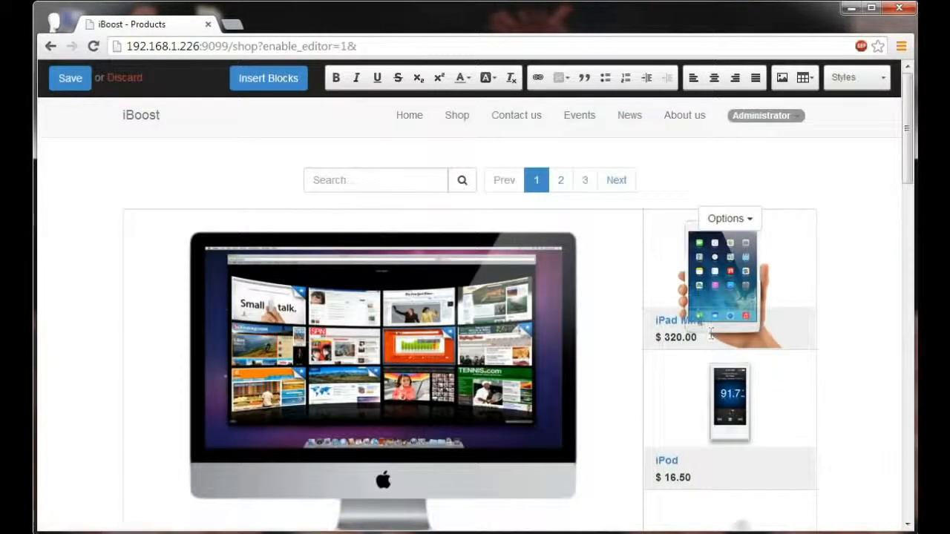
{"action": "left_click", "coordinate": [66, 86]}
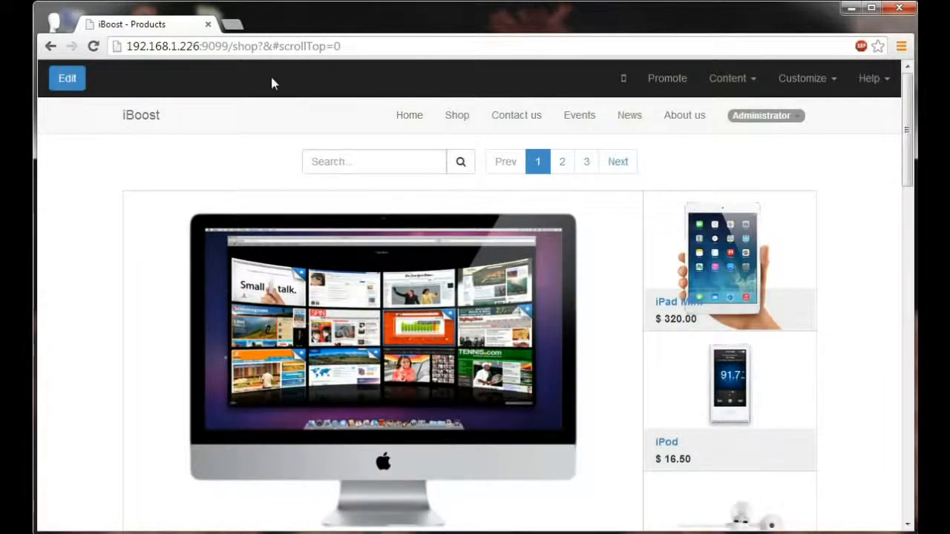
Enable the Product Categories option for the shop page.
{"action": "left_click", "coordinate": [822, 92]}
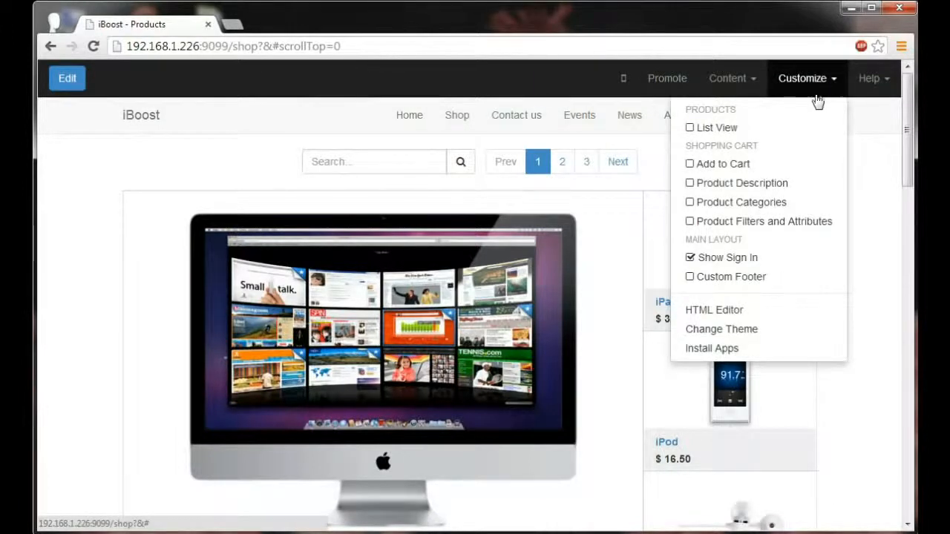
{"action": "left_click", "coordinate": [690, 205]}
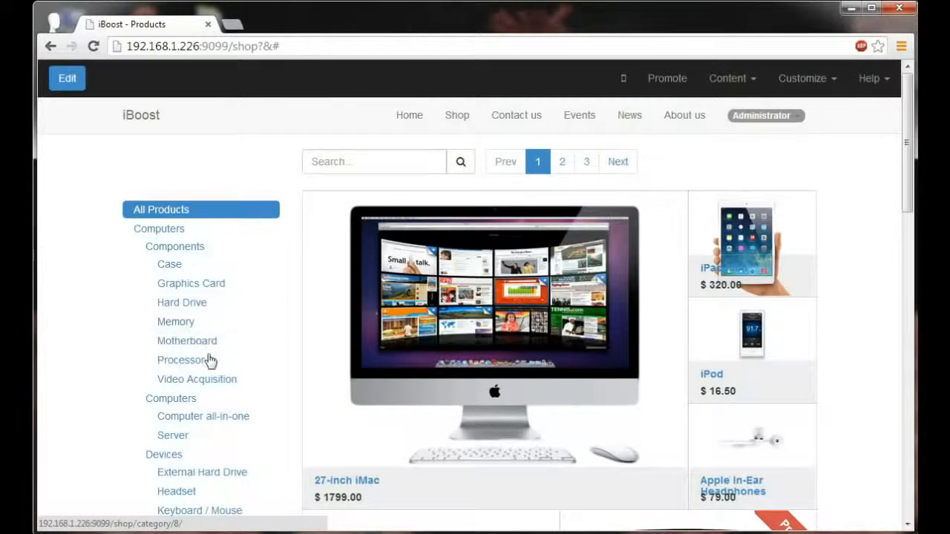
Try the category list by filtering the products, view the Processor AMD 8-Core page, and return to the Shop page.
{"action": "left_click", "coordinate": [217, 421]}
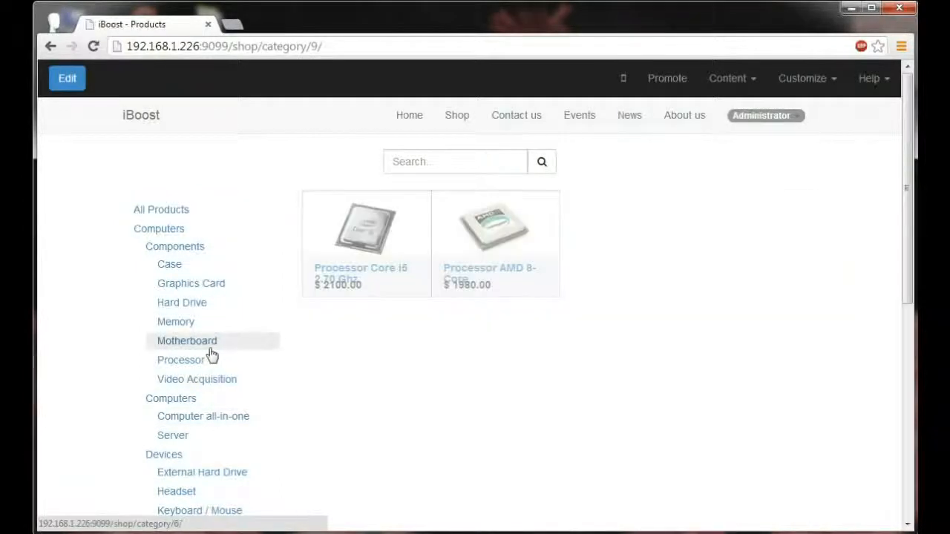
{"action": "left_click", "coordinate": [468, 253]}
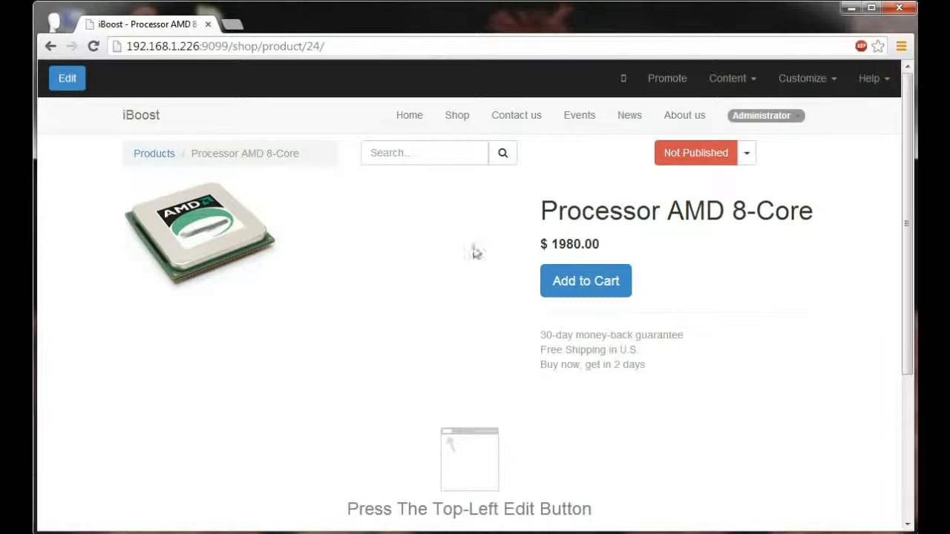
{"action": "left_click", "coordinate": [457, 117]}
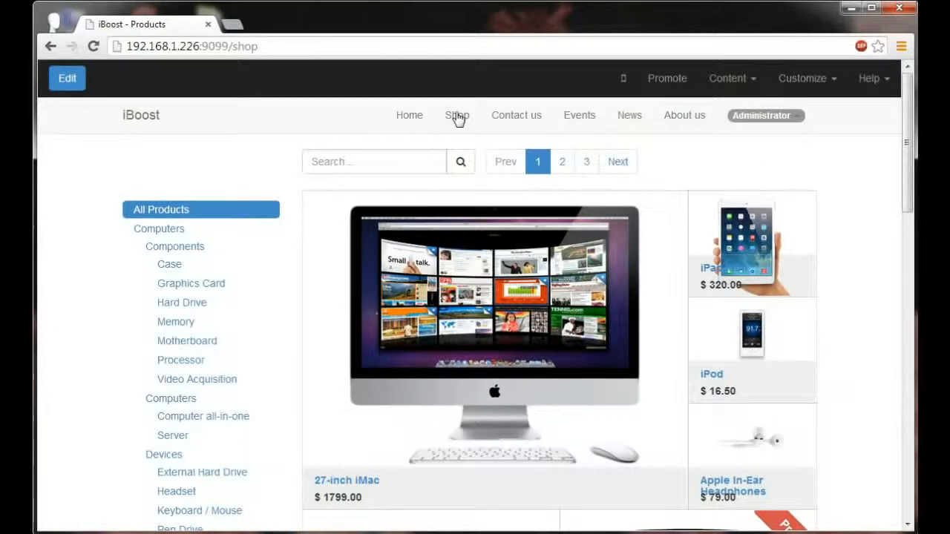
Enable the List View and Product Description options for the shop page.
{"action": "left_click", "coordinate": [799, 83]}
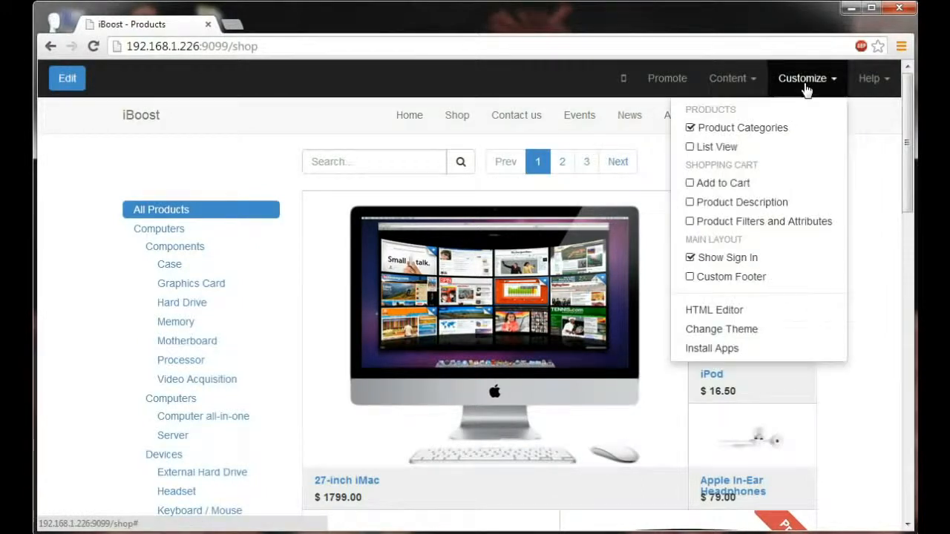
{"action": "left_click", "coordinate": [727, 151]}
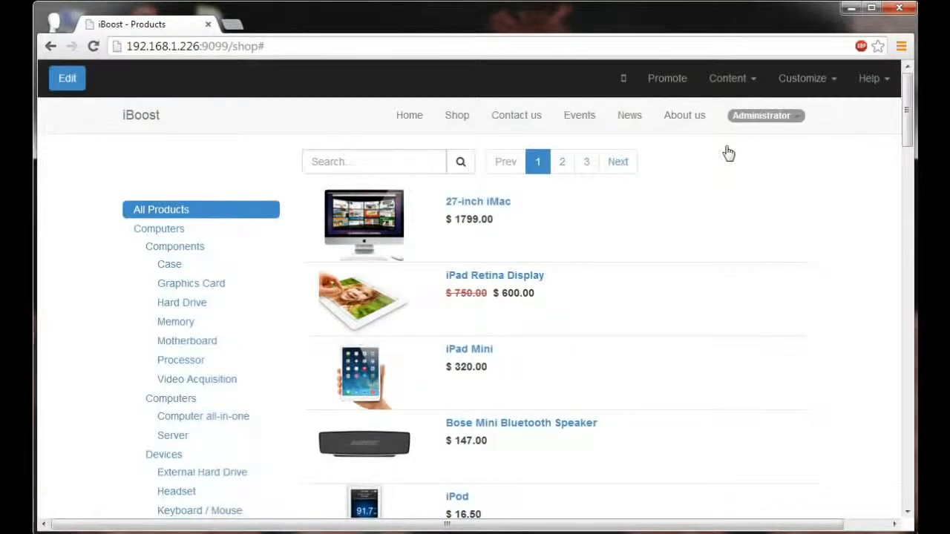
{"action": "left_click", "coordinate": [798, 86]}
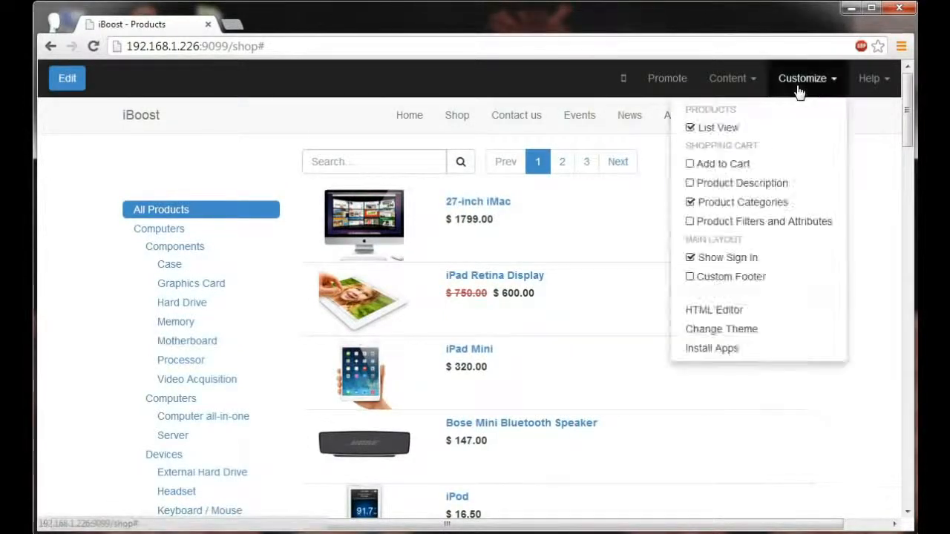
{"action": "left_click", "coordinate": [769, 183]}
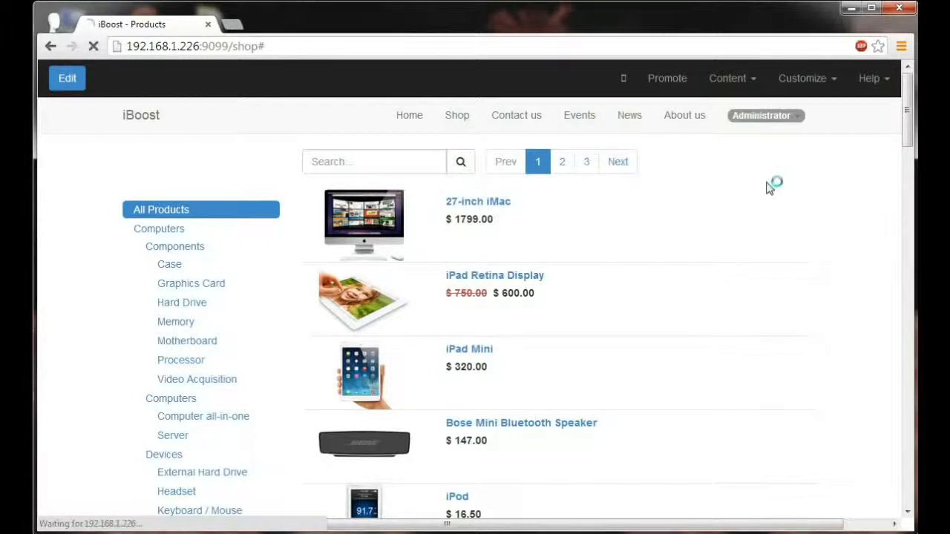
Disable the List View option to return the shop to its grid layout.
{"action": "left_click", "coordinate": [808, 87]}
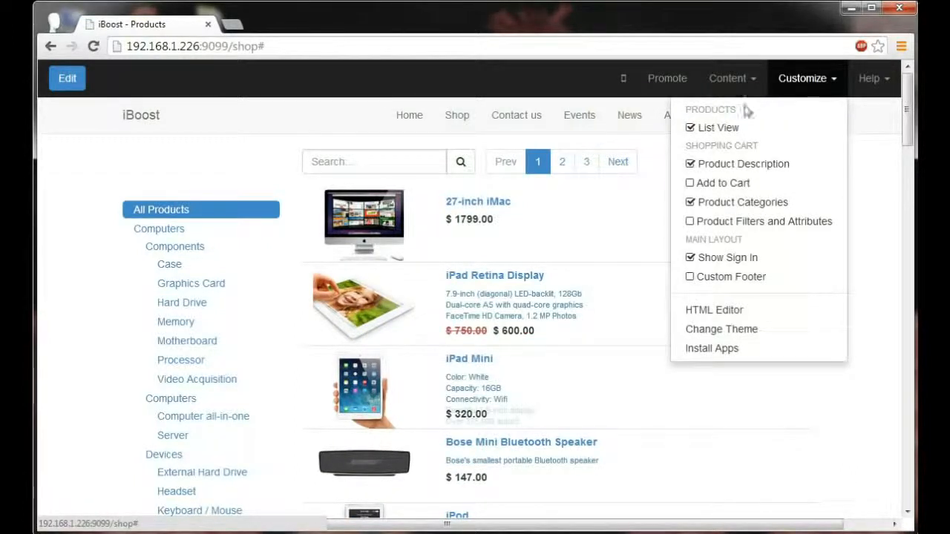
{"action": "left_click", "coordinate": [718, 130]}
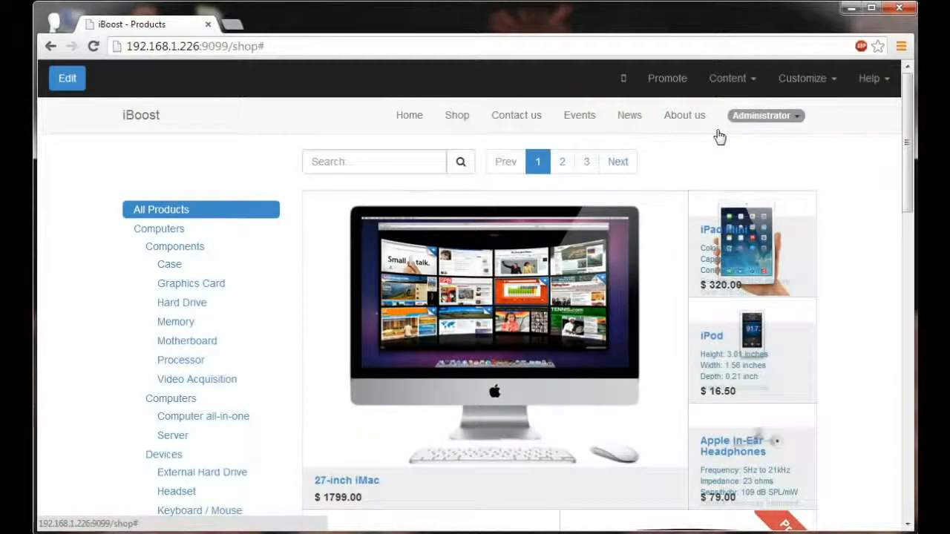
Open the 27-inch iMac product page from the shop grid and add the product to the cart.
{"action": "scroll", "coordinate": [705, 154], "scroll_direction": "down", "scroll_amount": 1}
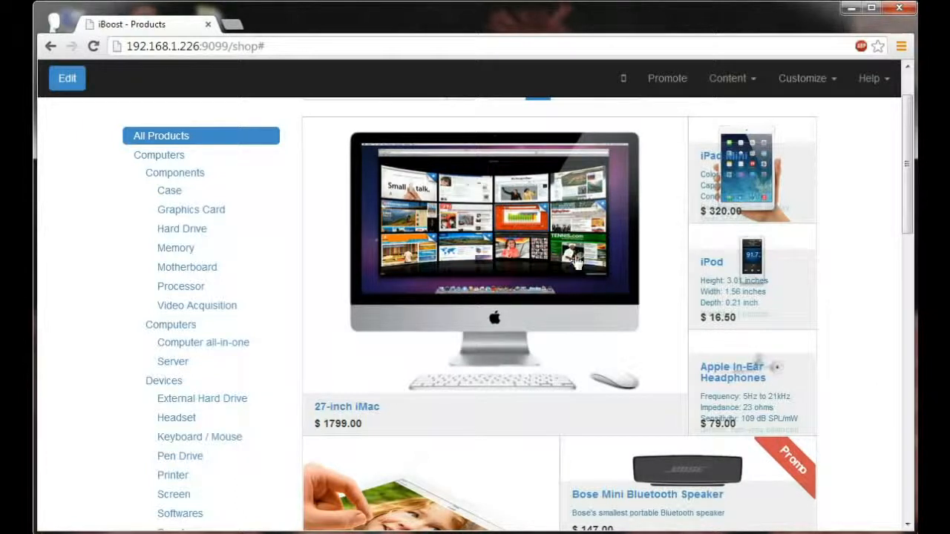
{"action": "left_click", "coordinate": [561, 243]}
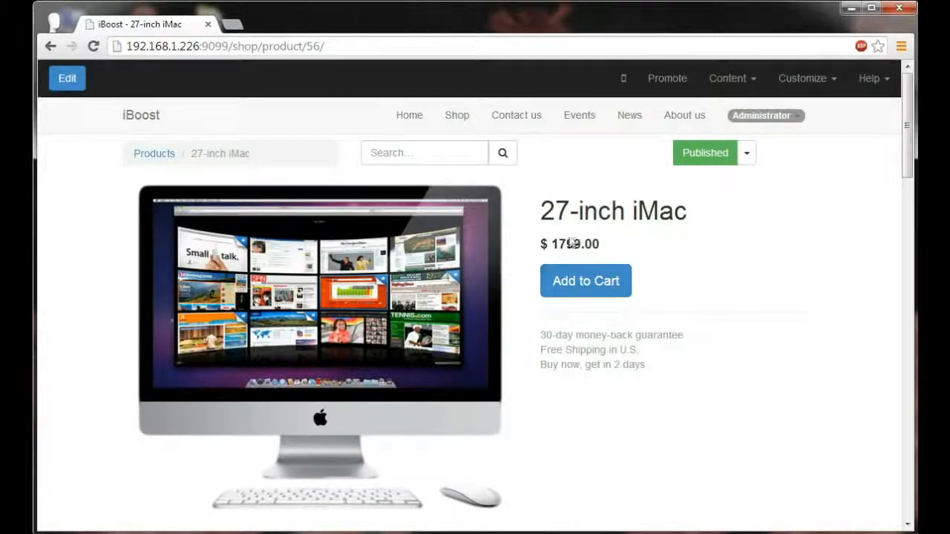
{"action": "left_click", "coordinate": [583, 283]}
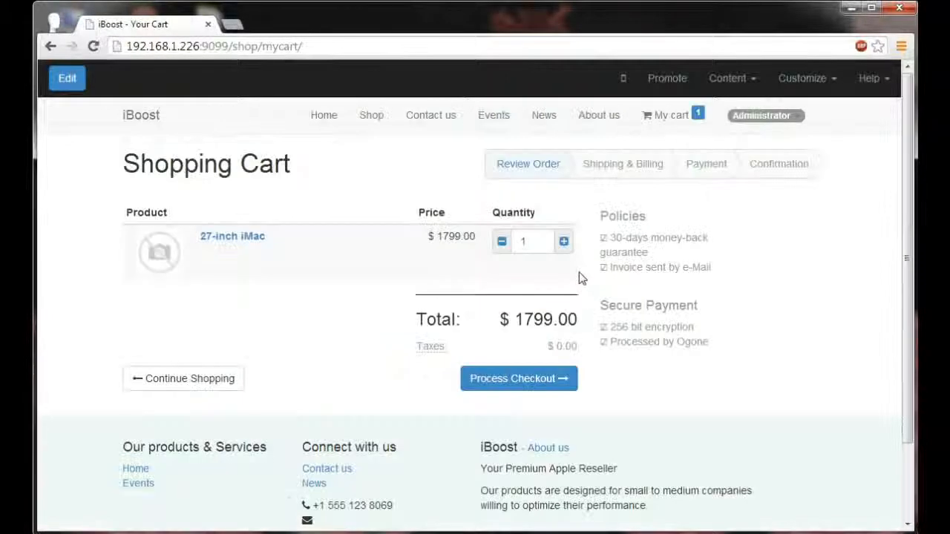
Increase the 27-inch iMac's quantity in the shopping cart to 7.
{"action": "left_click", "coordinate": [564, 242]}
{"action": "left_click", "coordinate": [563, 242]}
{"action": "left_click", "coordinate": [564, 241]}
{"action": "left_click", "coordinate": [564, 242]}
{"action": "left_click", "coordinate": [564, 242]}
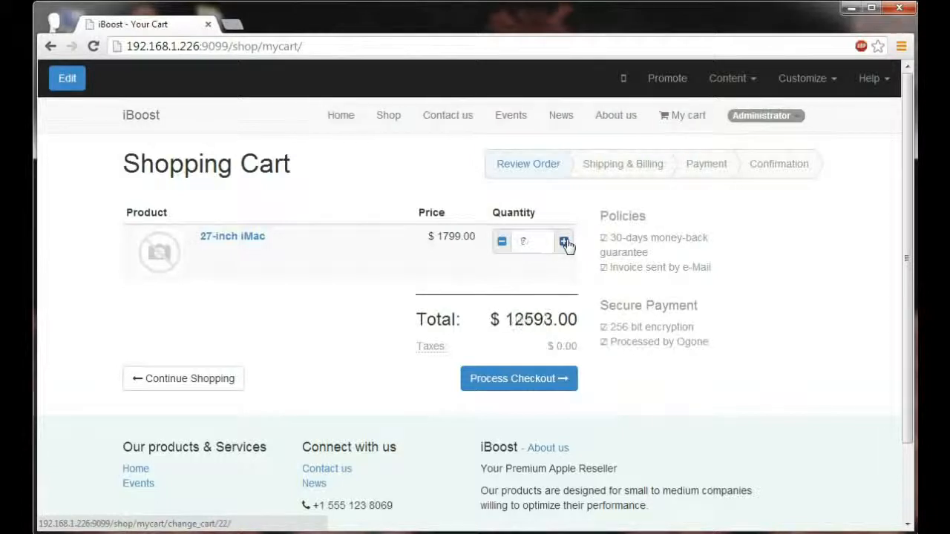